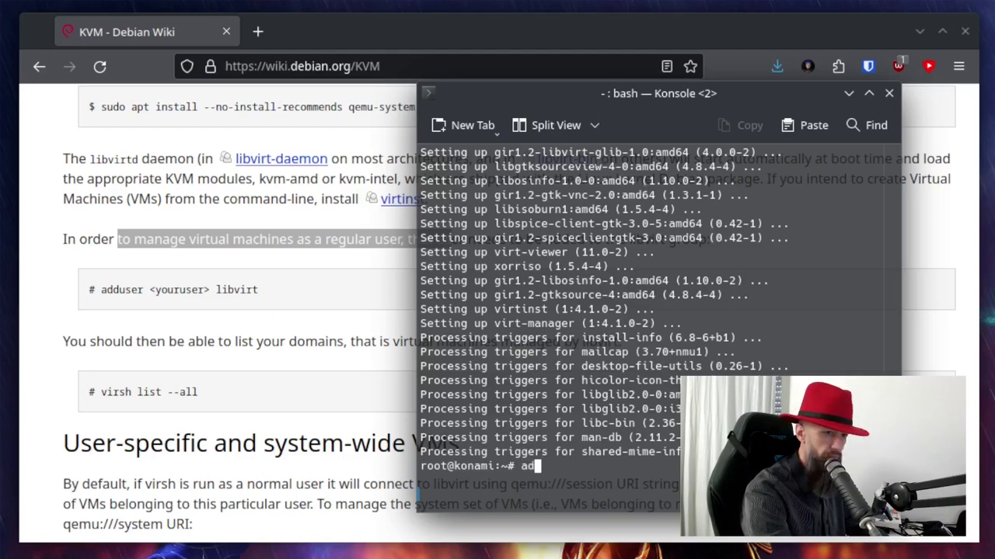
# Step: Add the regular user darth to the libvirt group from the root terminal with adduser
pyautogui.write('user da')
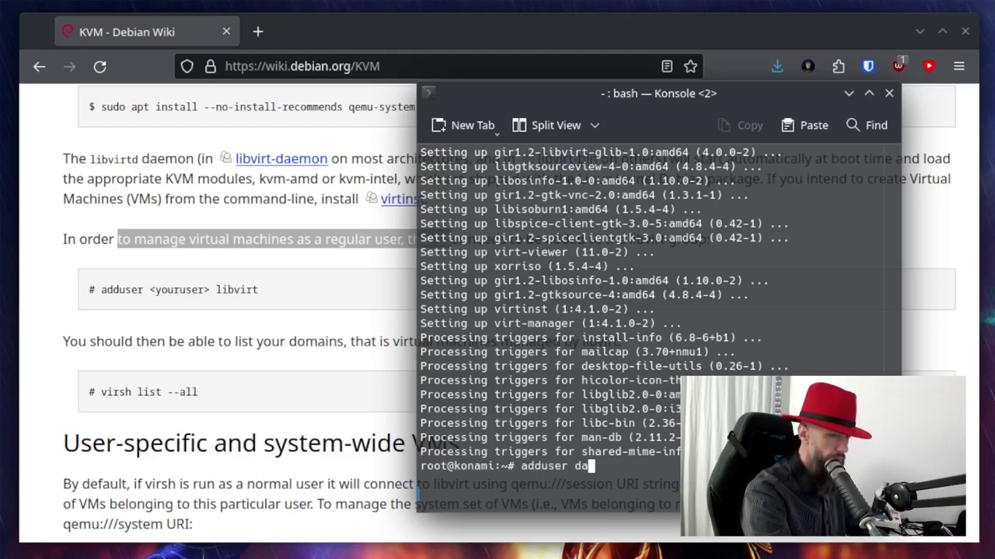
pyautogui.write('rth libvirt')
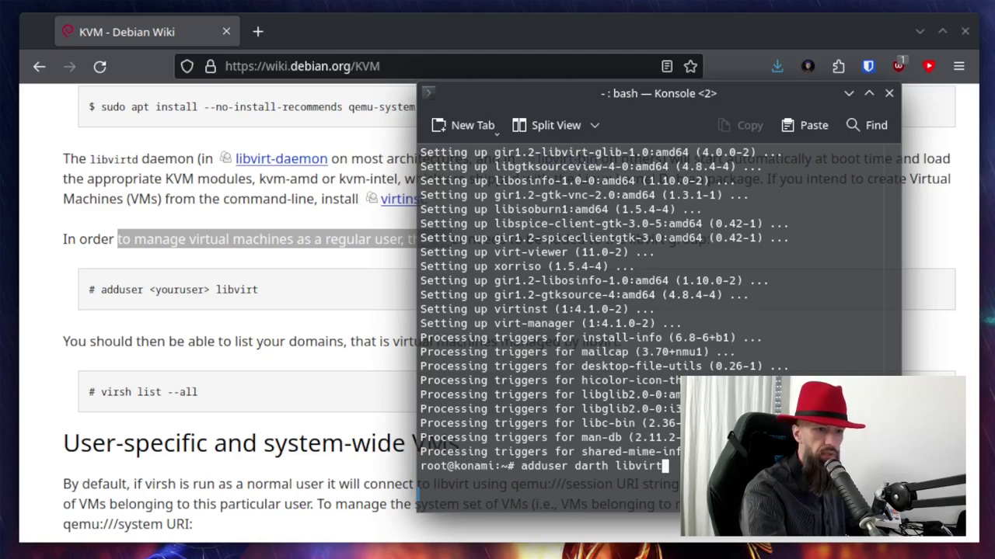
pyautogui.press('Return')
# Step: Launch virt-manager from a new regular-user terminal session and bring its window into clear view over the browser
pyautogui.click(463, 125)
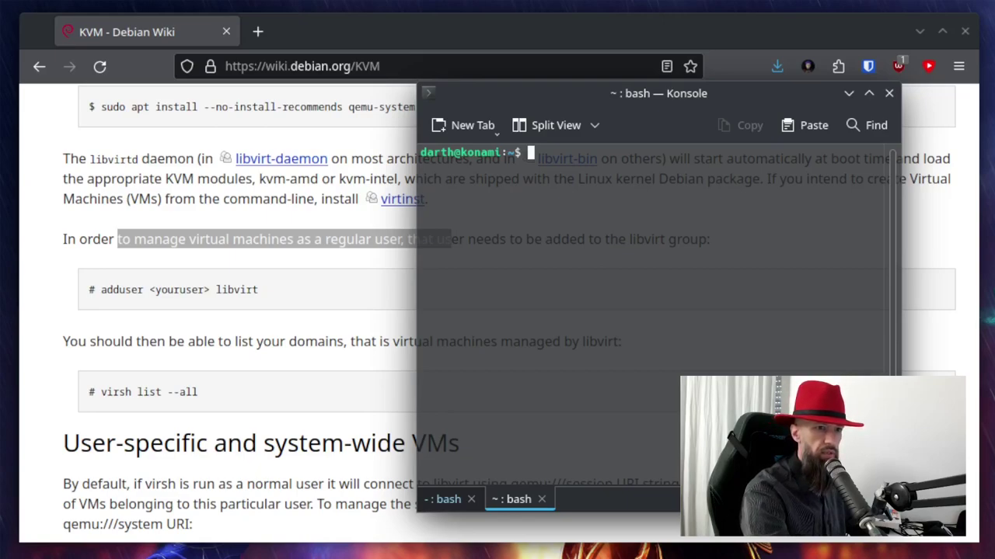
pyautogui.write('virt-m')
pyautogui.press('Tab')
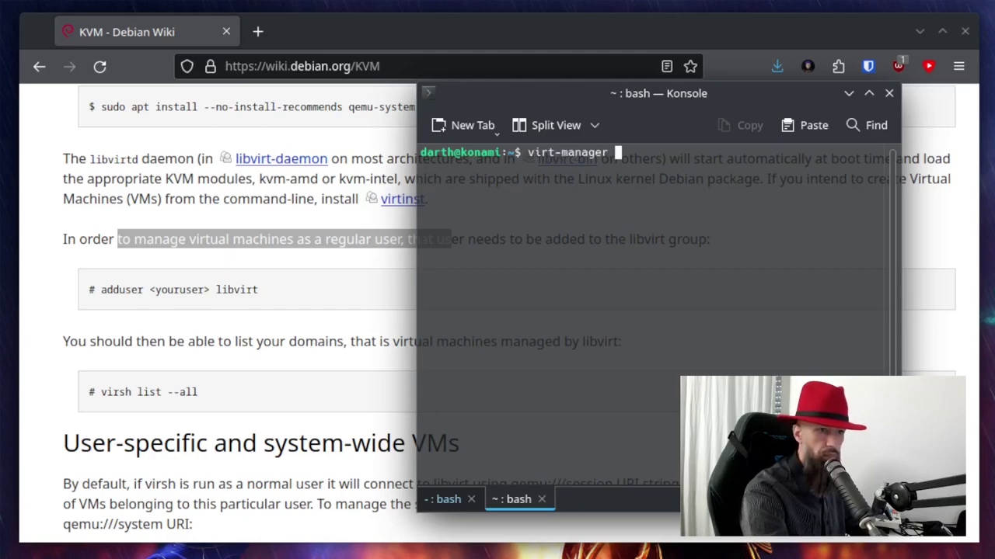
pyautogui.press('Return')
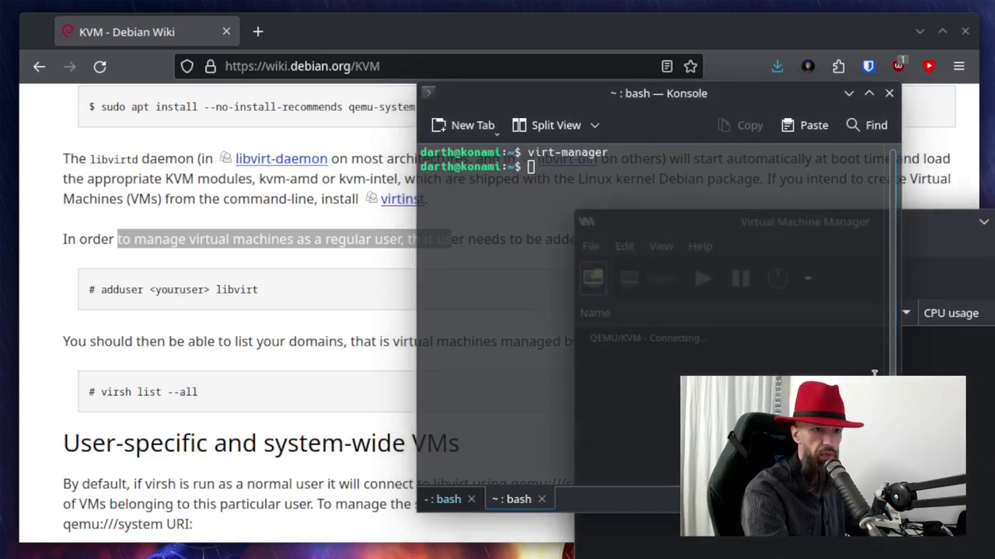
pyautogui.click(848, 93)
pyautogui.moveTo(928, 222); pyautogui.dragTo(735, 86)
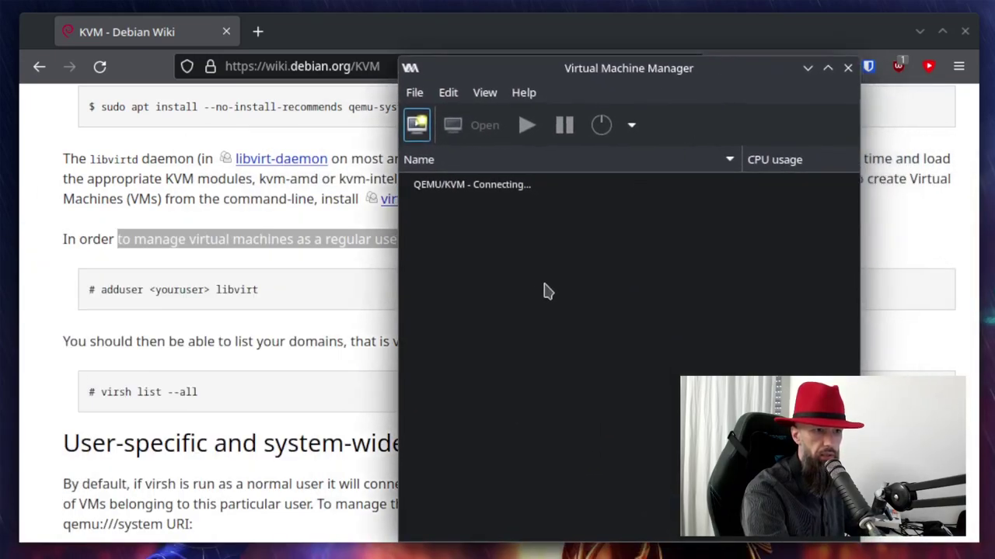
pyautogui.moveTo(610, 70); pyautogui.dragTo(580, 59)
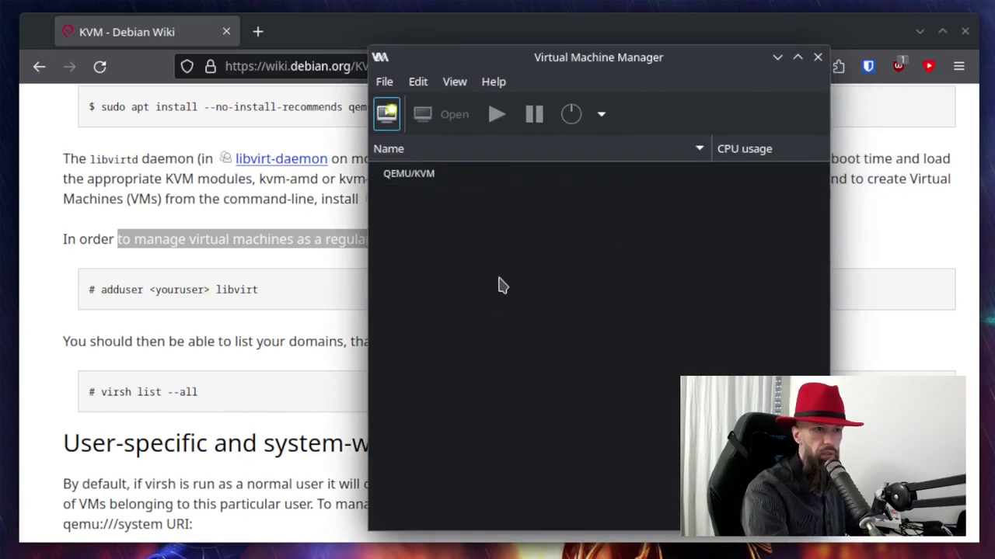
# Step: Examine the default virtual network in the QEMU/KVM connection details, then close the details
pyautogui.click(438, 174)
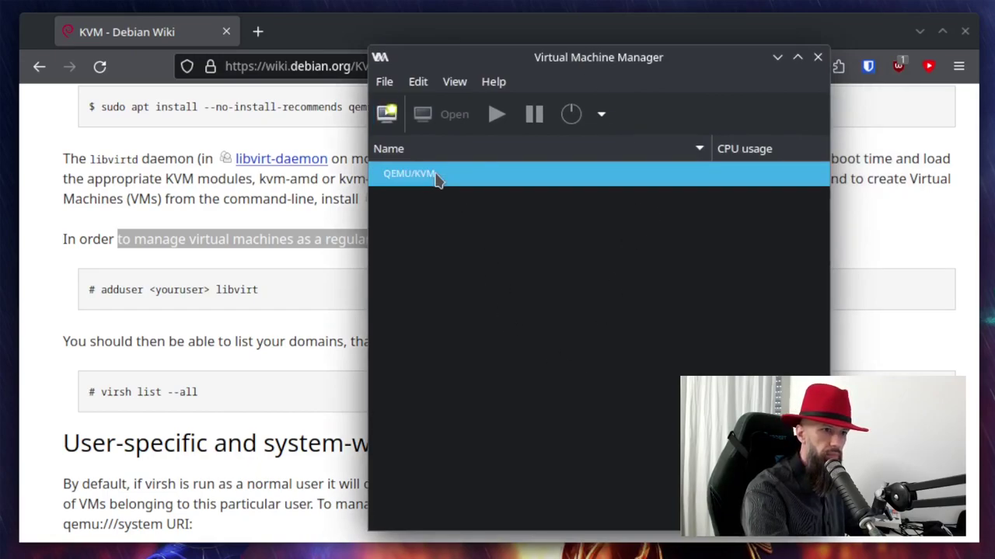
pyautogui.doubleClick(437, 175)
pyautogui.moveTo(738, 237); pyautogui.dragTo(510, 93)
pyautogui.click(365, 111)
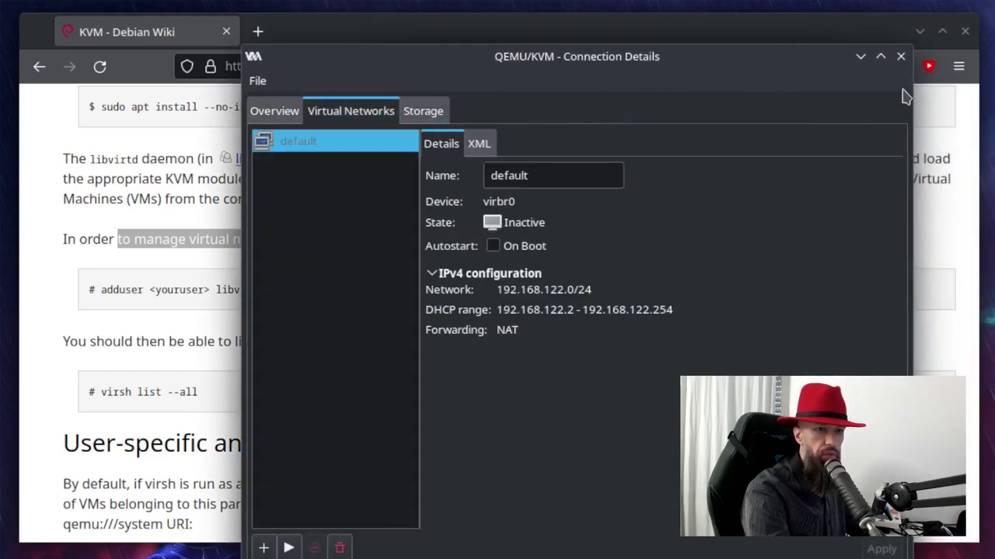
pyautogui.click(901, 56)
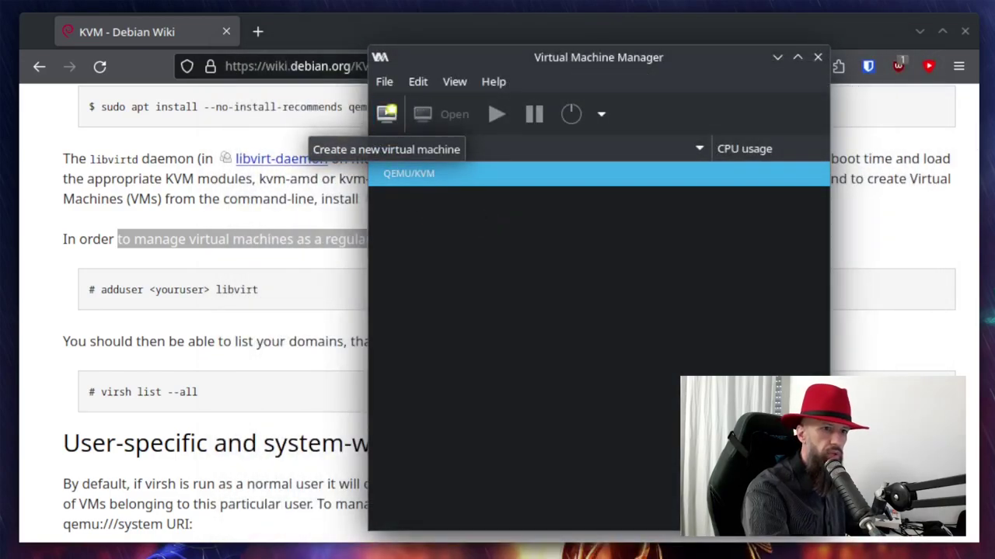
# Step: Start creating a new virtual machine from local install media with the x86_64 architecture
pyautogui.click(386, 115)
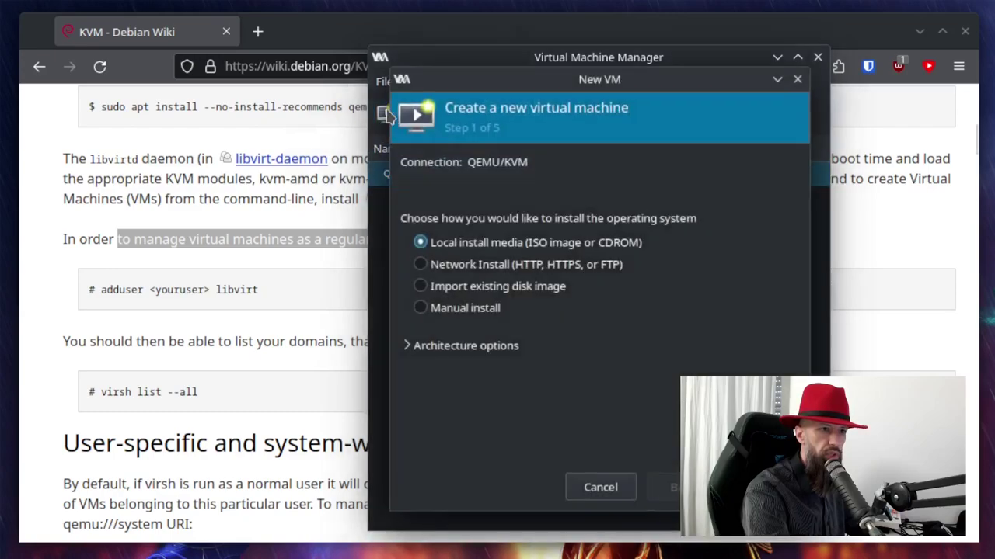
pyautogui.moveTo(619, 86); pyautogui.dragTo(490, 93)
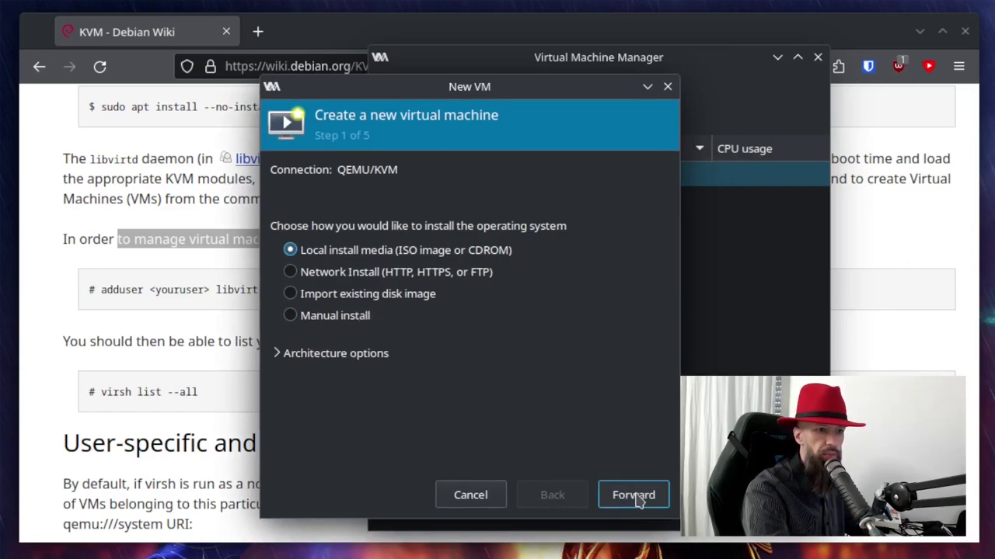
pyautogui.click(372, 355)
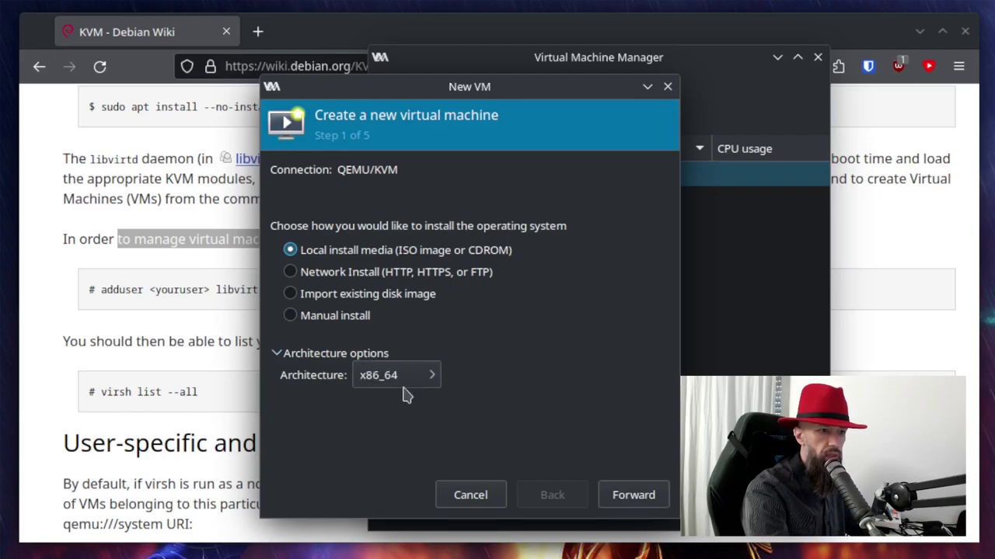
pyautogui.click(437, 387)
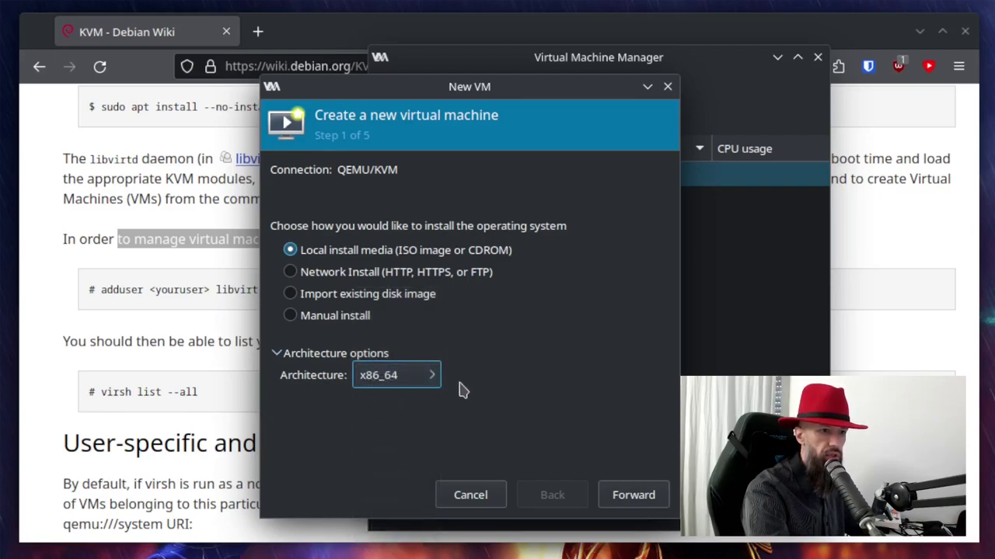
pyautogui.click(639, 494)
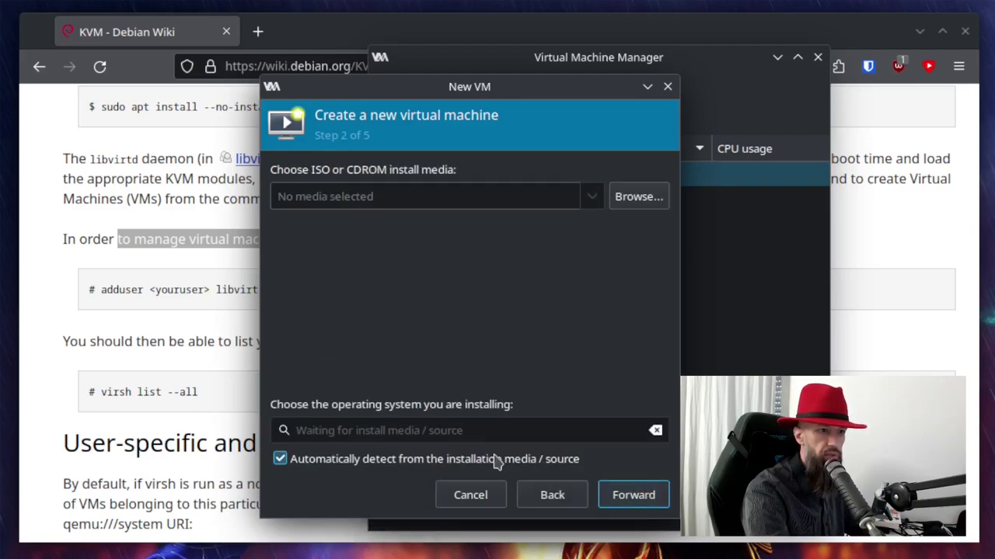
# Step: Create a filesystem directory storage pool named pool that targets the Desktop folder of the home directory holding the ISO
pyautogui.click(639, 197)
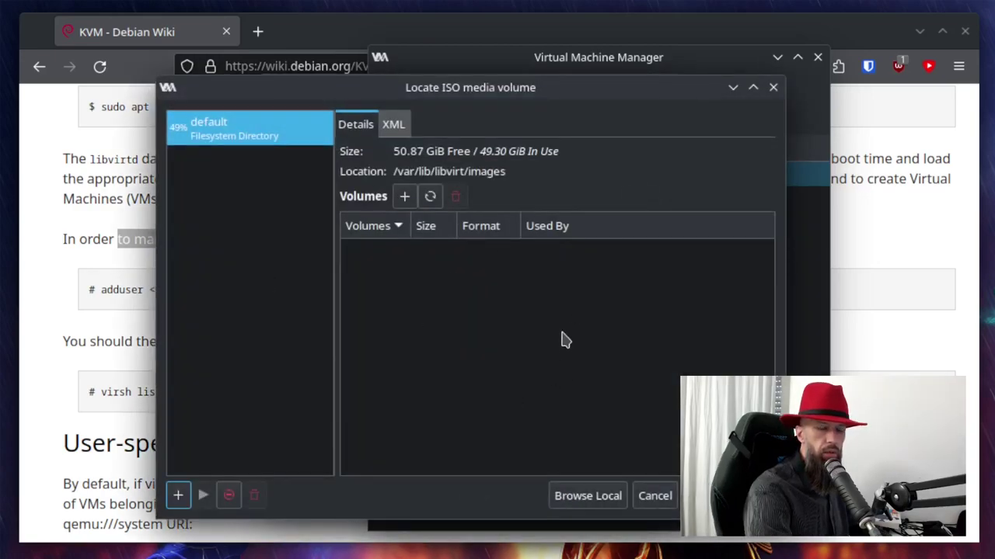
pyautogui.click(178, 495)
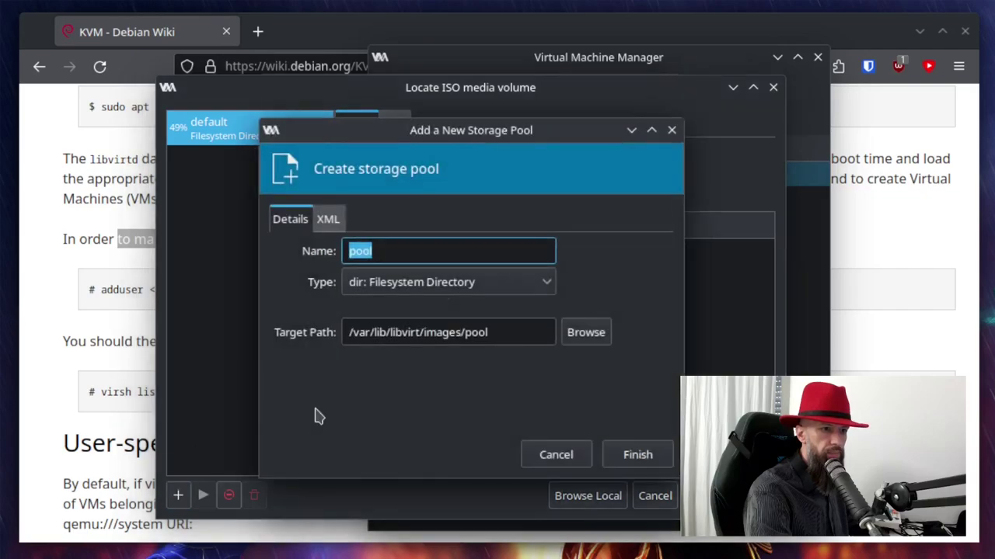
pyautogui.click(430, 333)
pyautogui.tripleClick(431, 333)
pyautogui.write('/home/jerko/Desktop')
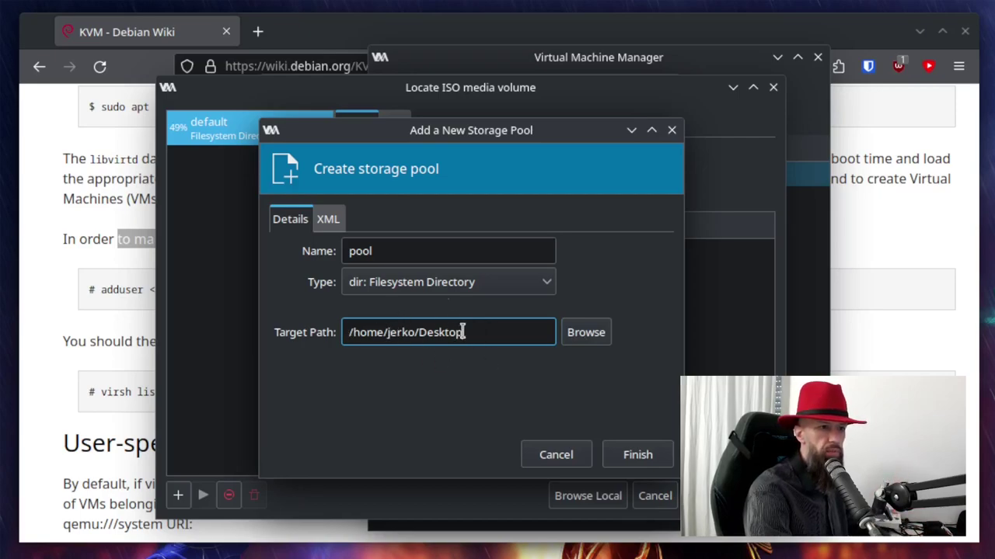
pyautogui.click(634, 455)
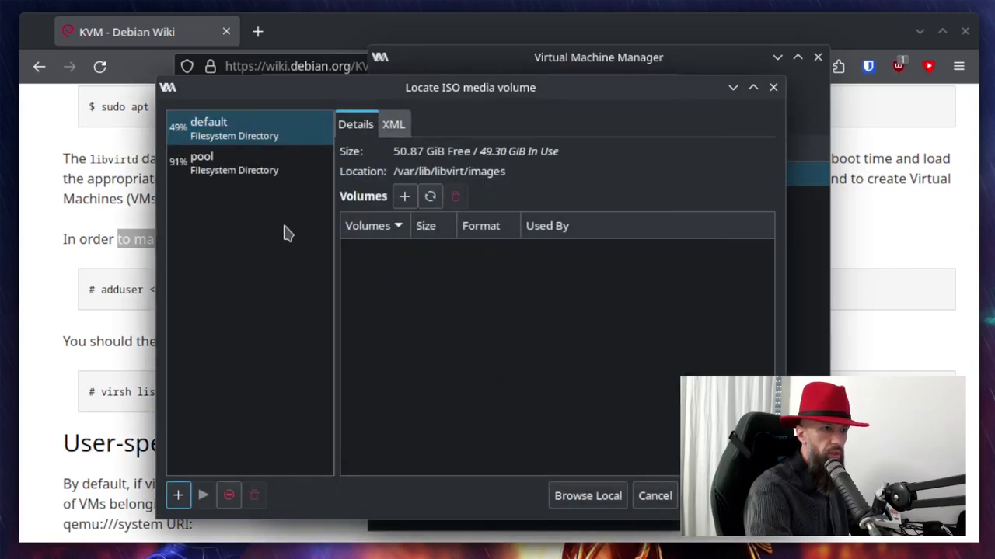
# Step: Choose ubuntu-24.04-beta-desktop-amd64.iso from the new storage pool as the install media
pyautogui.click(243, 172)
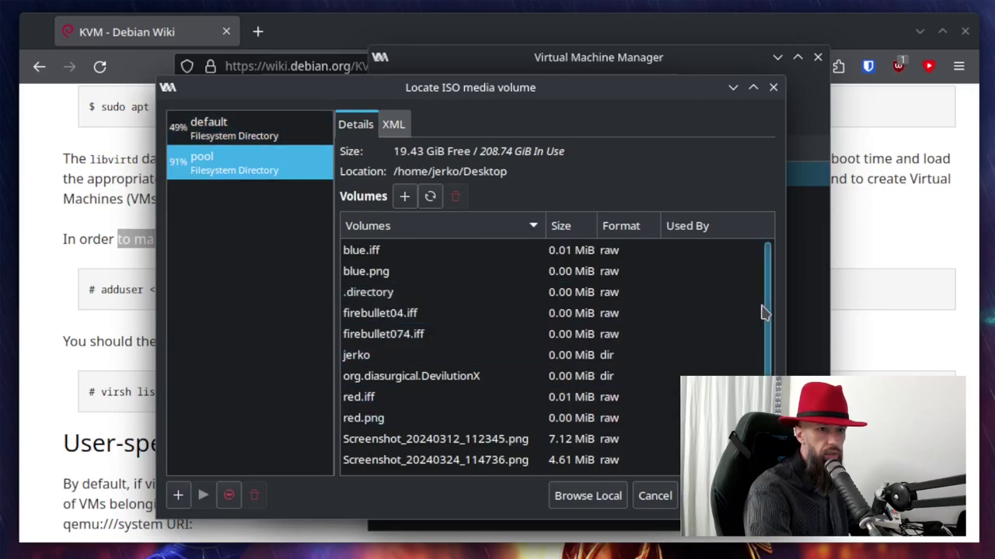
pyautogui.scroll(-1, 768, 315)
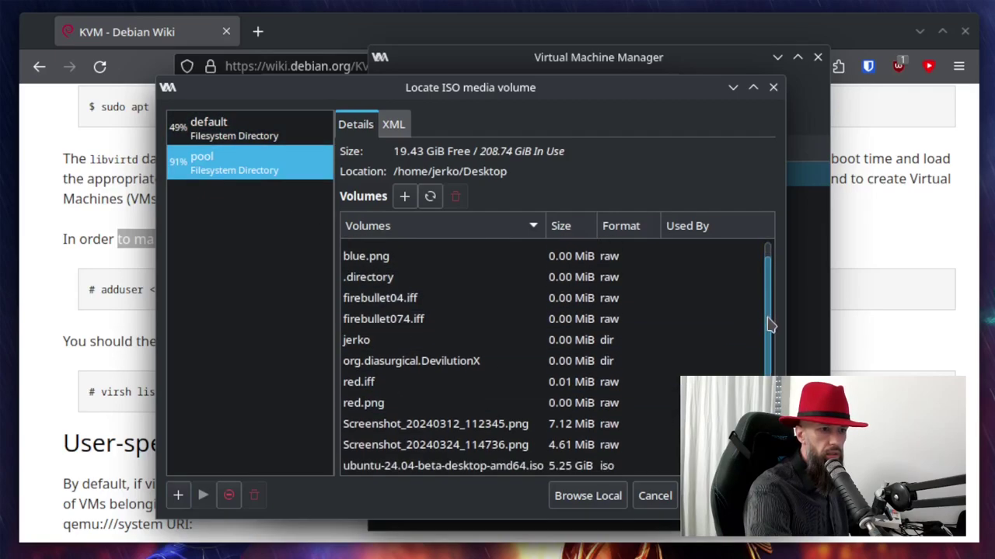
pyautogui.click(502, 467)
pyautogui.click(727, 495)
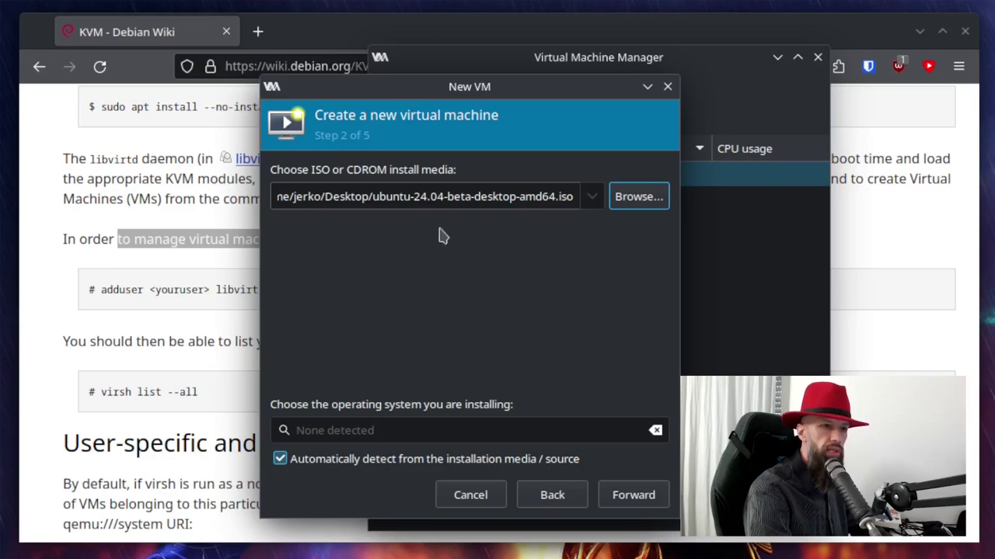
# Step: Disable automatic operating system detection and set the operating system to Ubuntu 22.04 LTS
pyautogui.click(362, 464)
pyautogui.click(362, 429)
pyautogui.write('ub')
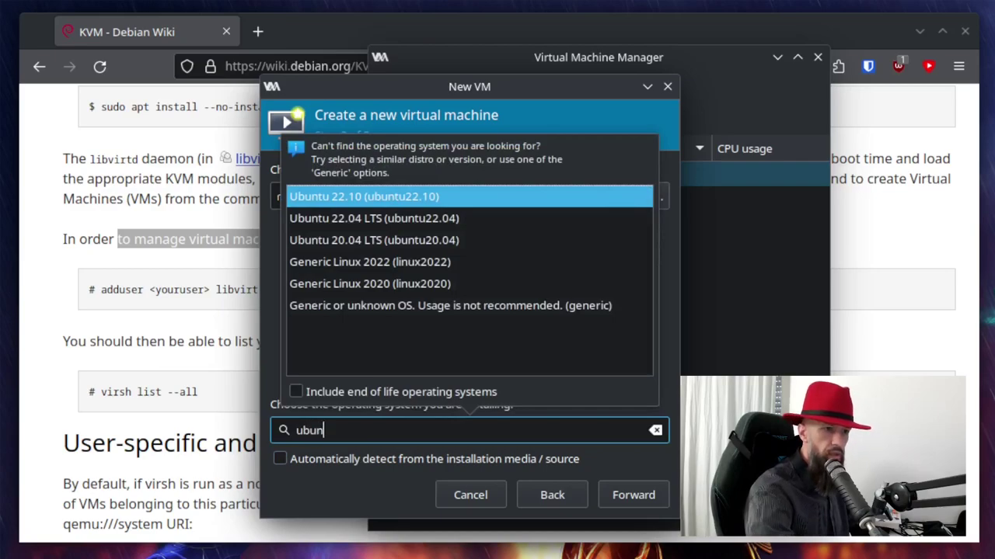
pyautogui.write('un')
pyautogui.click(396, 223)
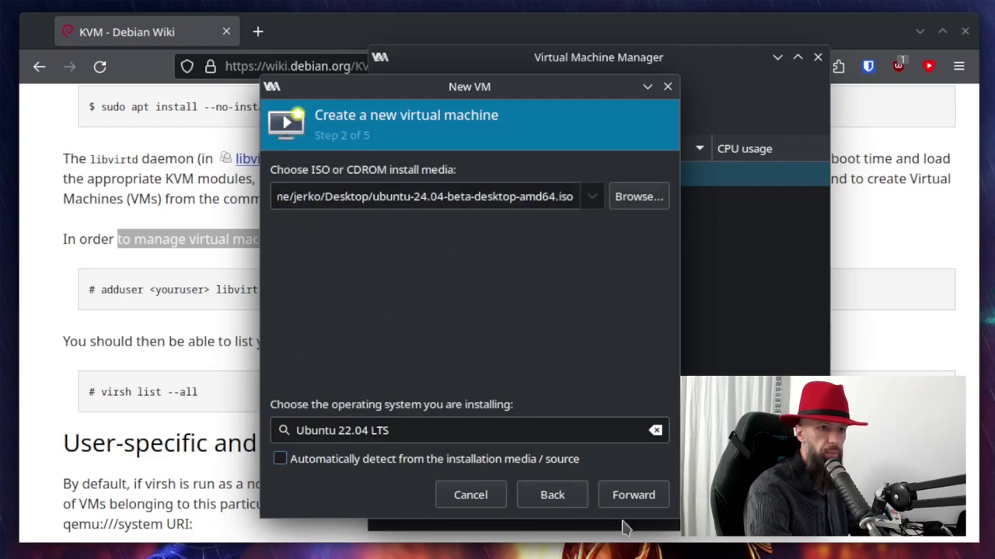
# Step: Proceed to the memory and CPU settings, agreeing to correct the emulator's search permissions for the ISO path
pyautogui.click(633, 501)
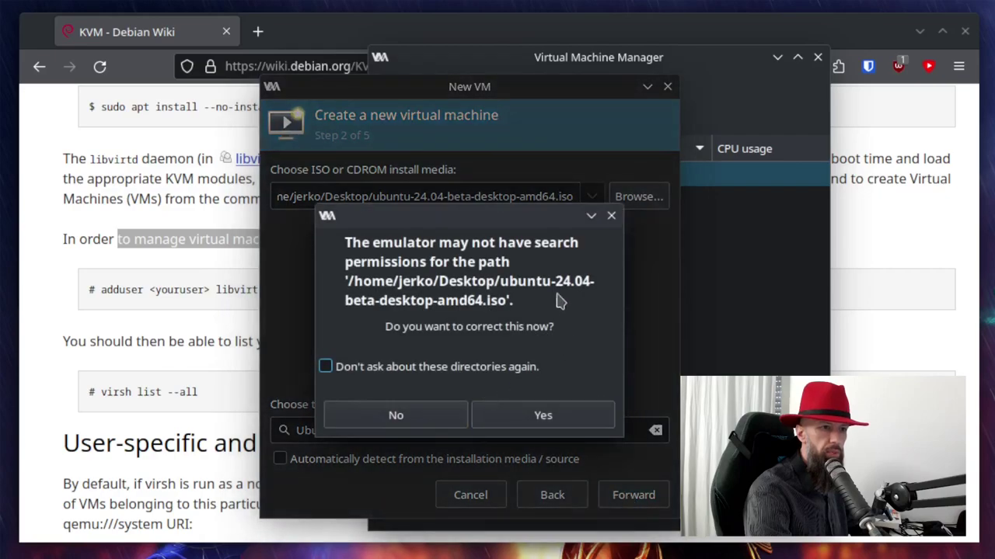
pyautogui.moveTo(522, 223); pyautogui.dragTo(667, 174)
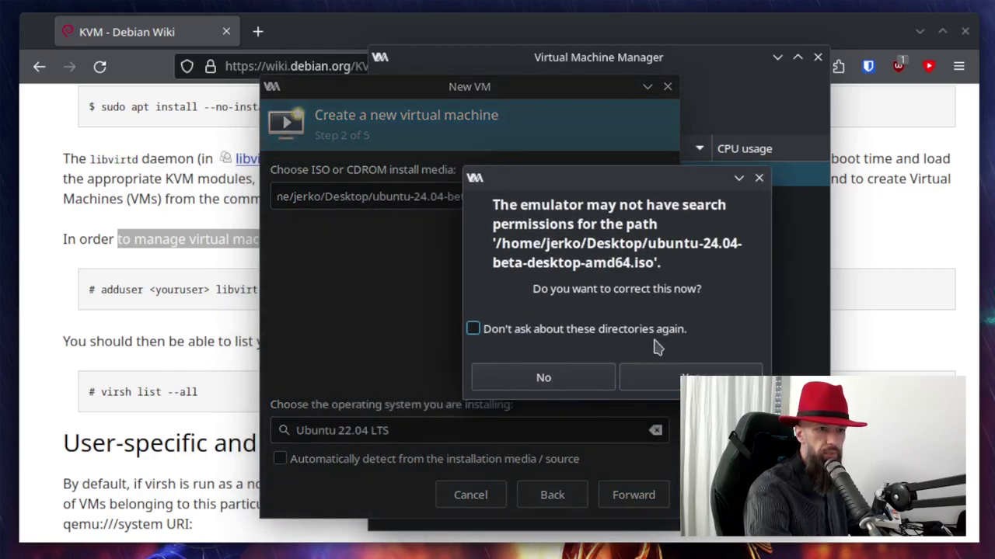
pyautogui.click(670, 380)
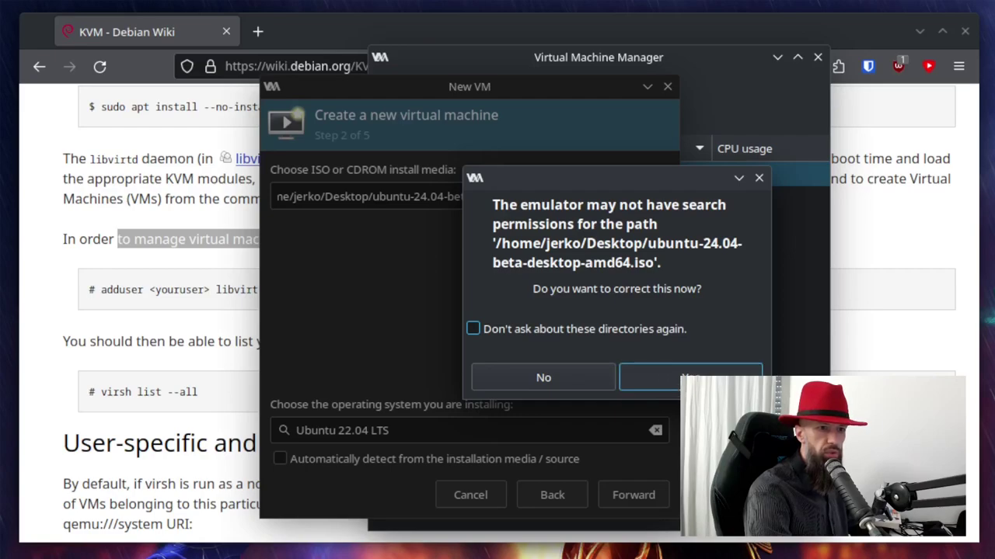
pyautogui.click(684, 379)
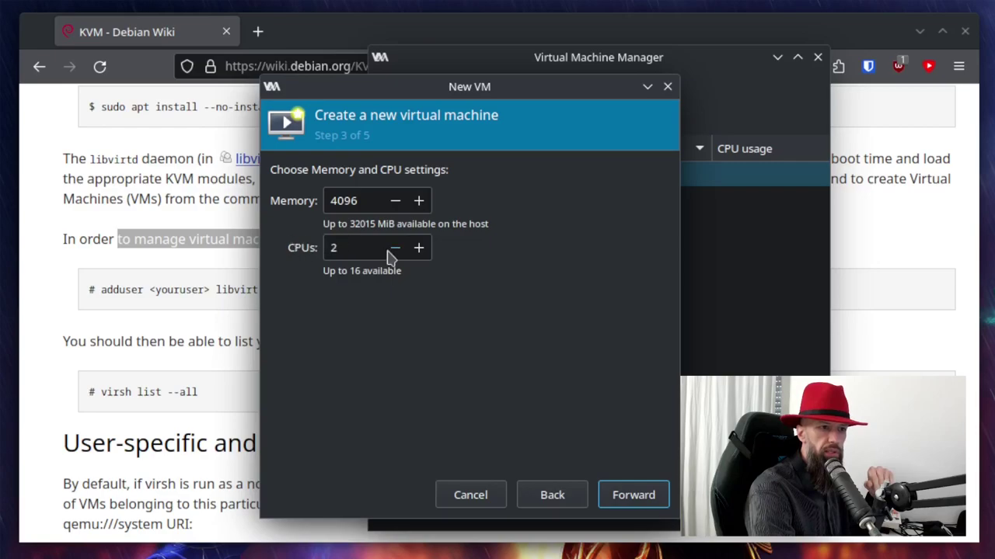
# Step: Accept 4096 MiB of memory, 2 CPUs and a 25 GiB disk image, and name the virtual machine ubuntu
pyautogui.click(632, 495)
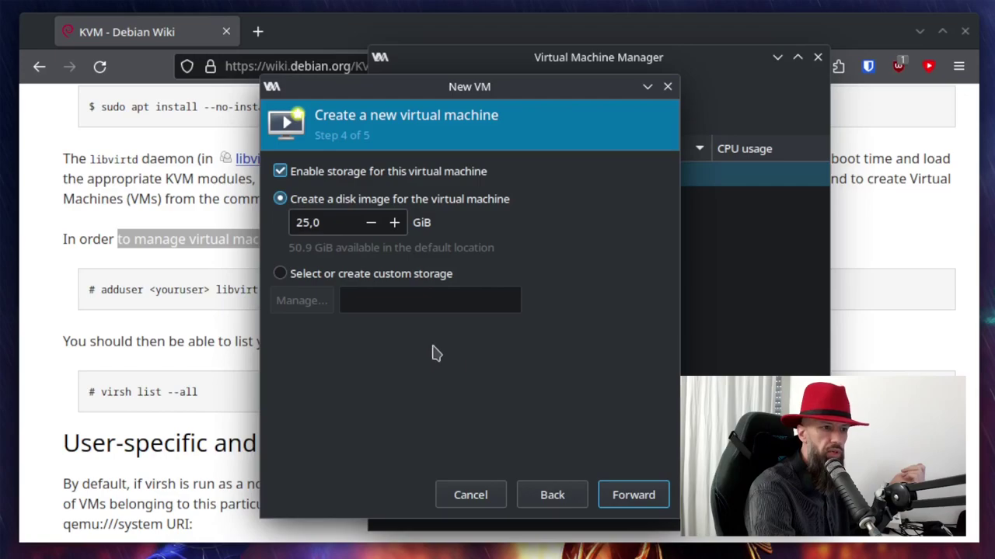
pyautogui.click(631, 498)
pyautogui.click(424, 198)
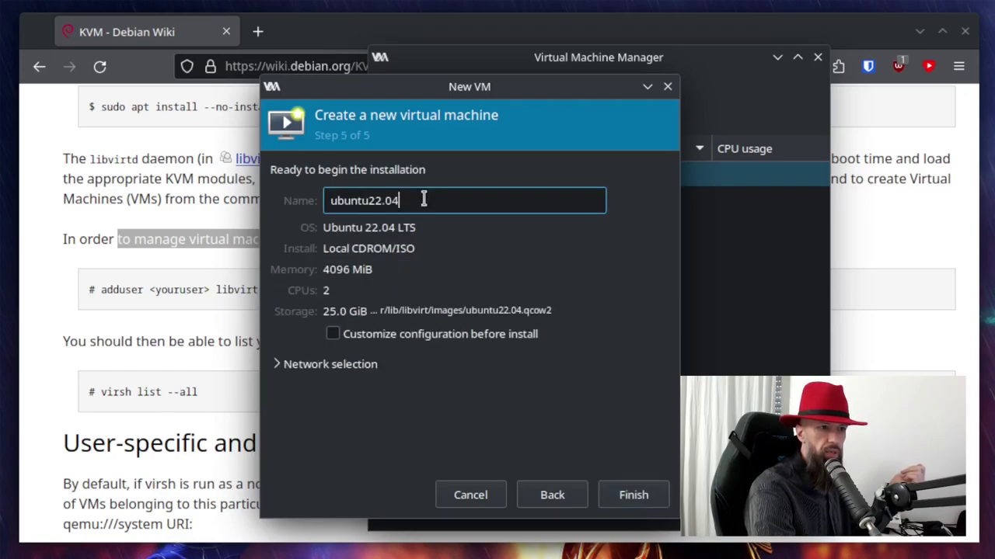
pyautogui.press('BackSpace')
pyautogui.press('BackSpace')
pyautogui.press('BackSpace')
pyautogui.press('BackSpace')
pyautogui.press('BackSpace')
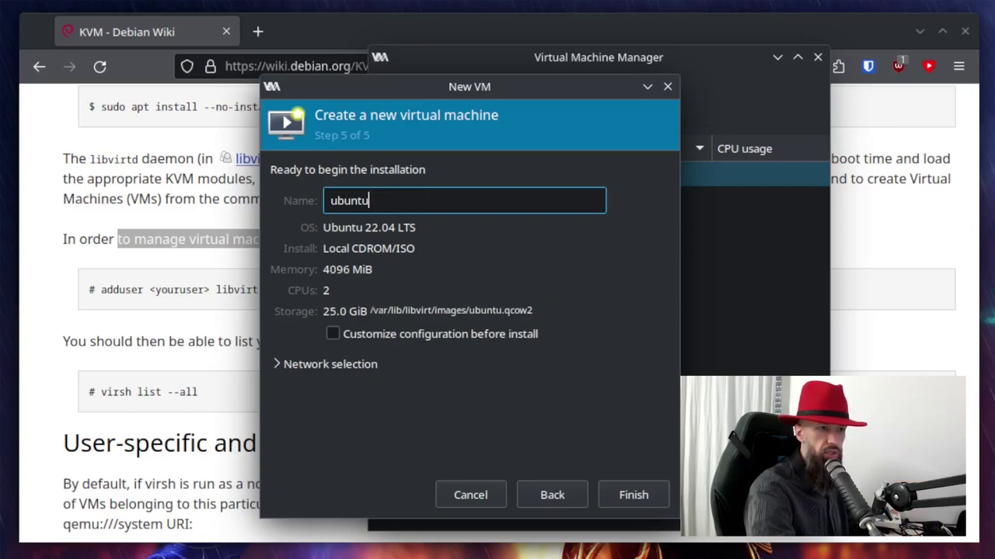
# Step: Finish the new VM wizard with configuration customization before install enabled, agreeing to start the default NAT virtual network
pyautogui.click(454, 336)
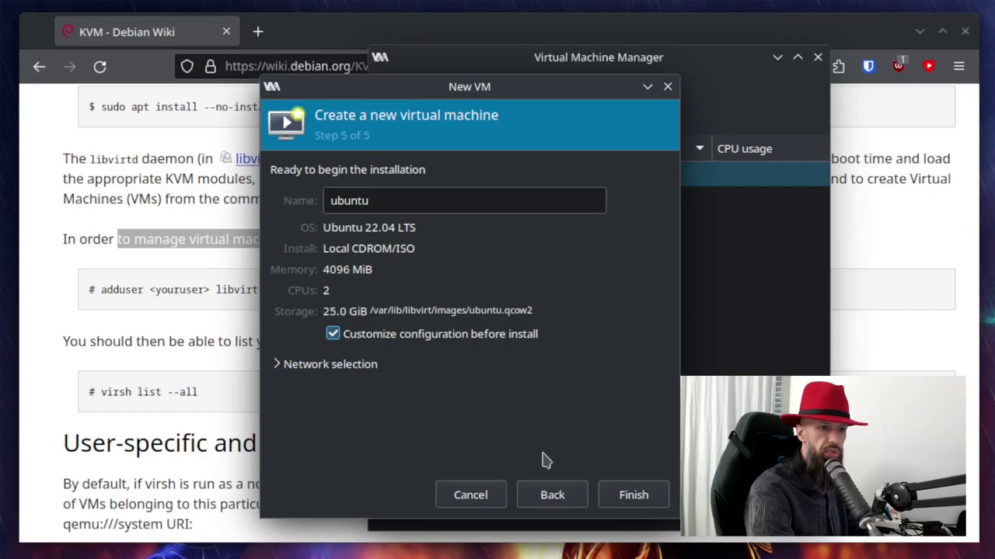
pyautogui.click(328, 364)
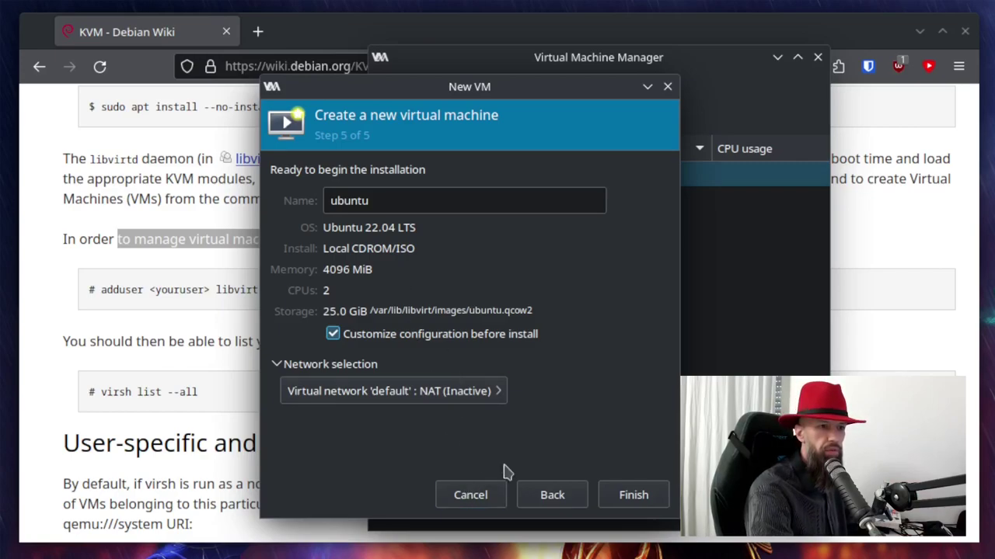
pyautogui.click(632, 494)
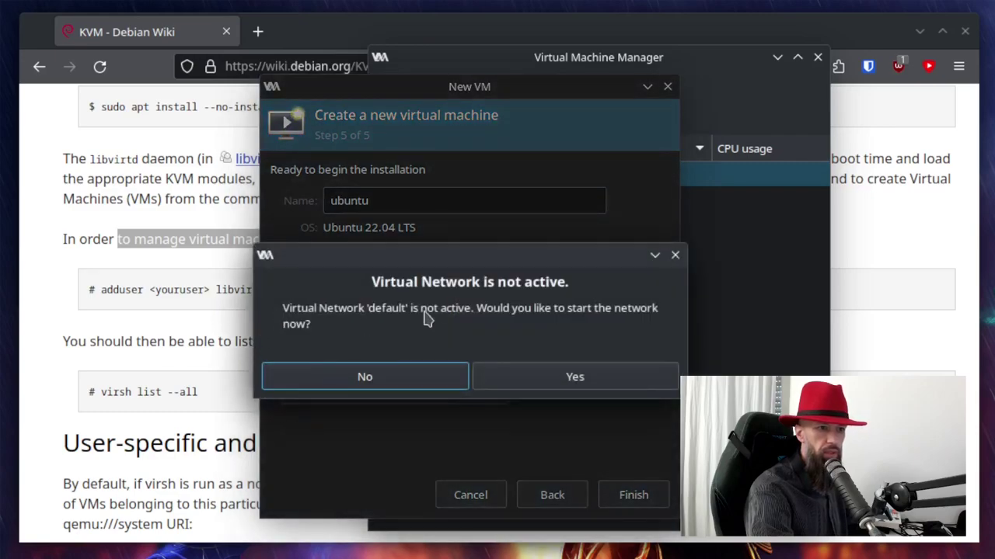
pyautogui.moveTo(522, 260); pyautogui.dragTo(629, 219)
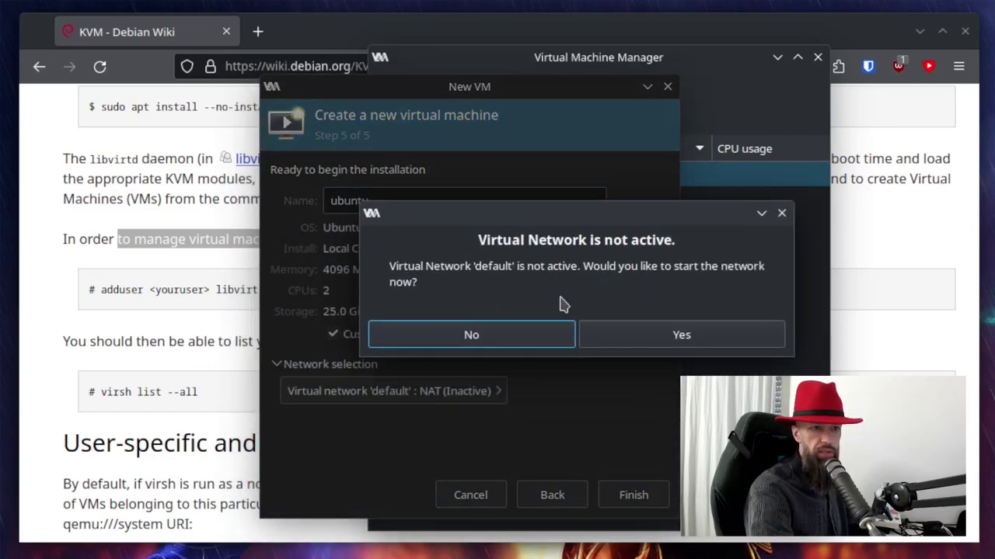
pyautogui.click(642, 335)
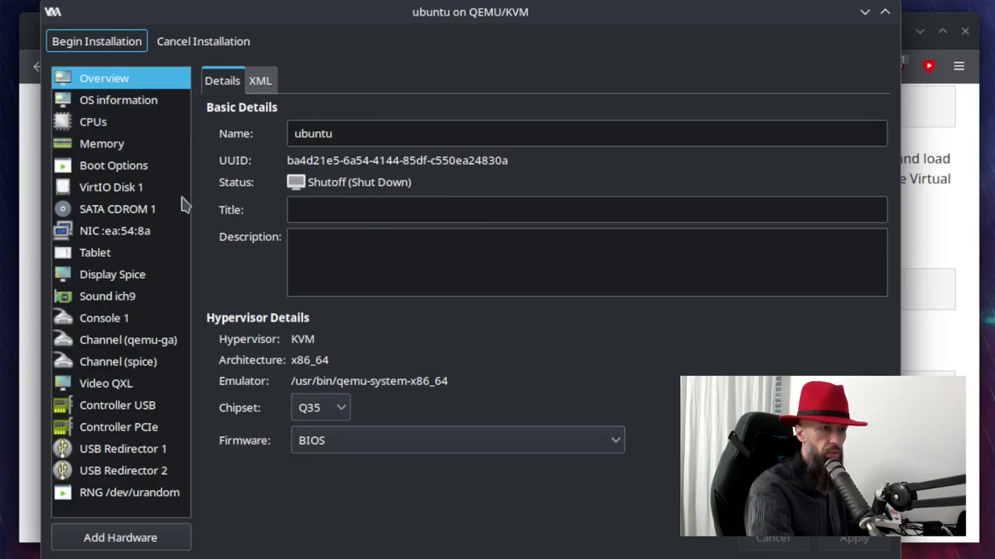
# Step: In the VM's CPU settings, keep the host CPU configuration copied (host-passthrough) and enable manual CPU topology
pyautogui.click(134, 108)
pyautogui.click(121, 124)
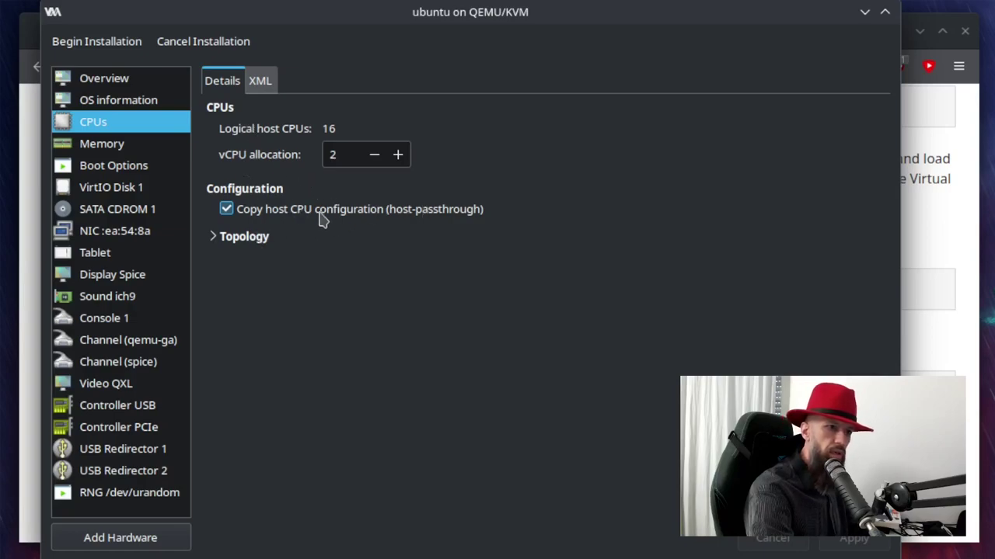
pyautogui.click(357, 209)
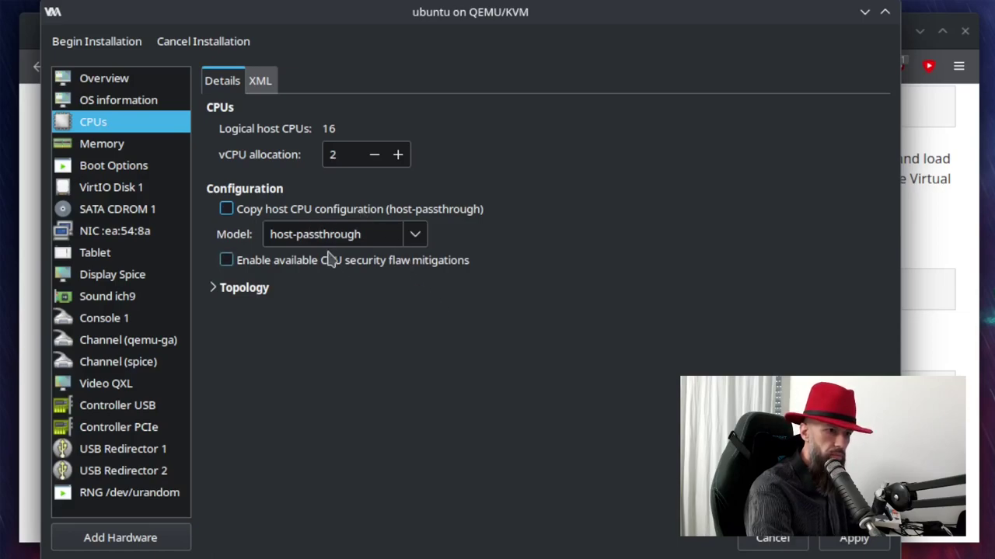
pyautogui.click(311, 210)
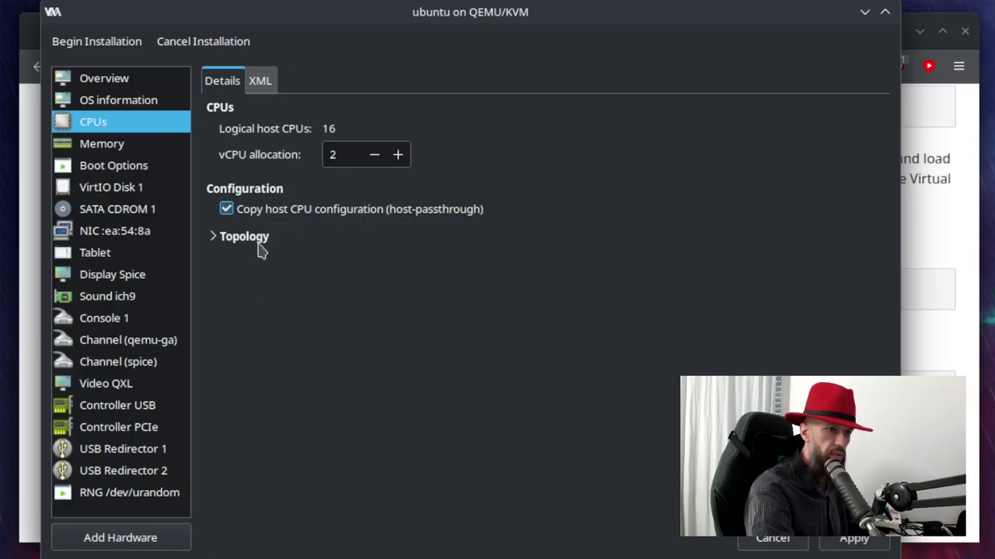
pyautogui.click(234, 238)
pyautogui.click(235, 254)
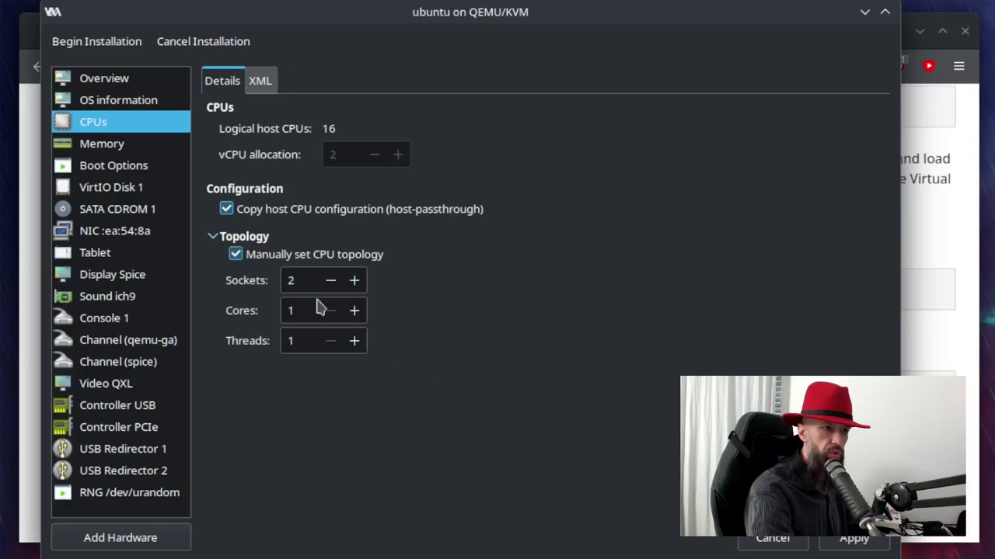
# Step: Set the CPU topology to 1 socket, 2 cores and 2 threads, and apply the changes
pyautogui.click(330, 286)
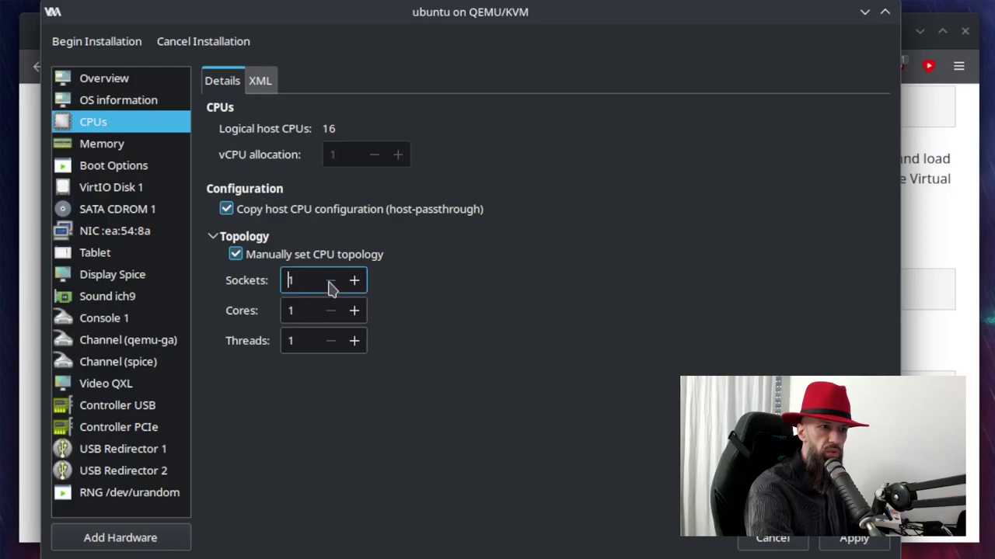
pyautogui.click(355, 311)
pyautogui.click(355, 310)
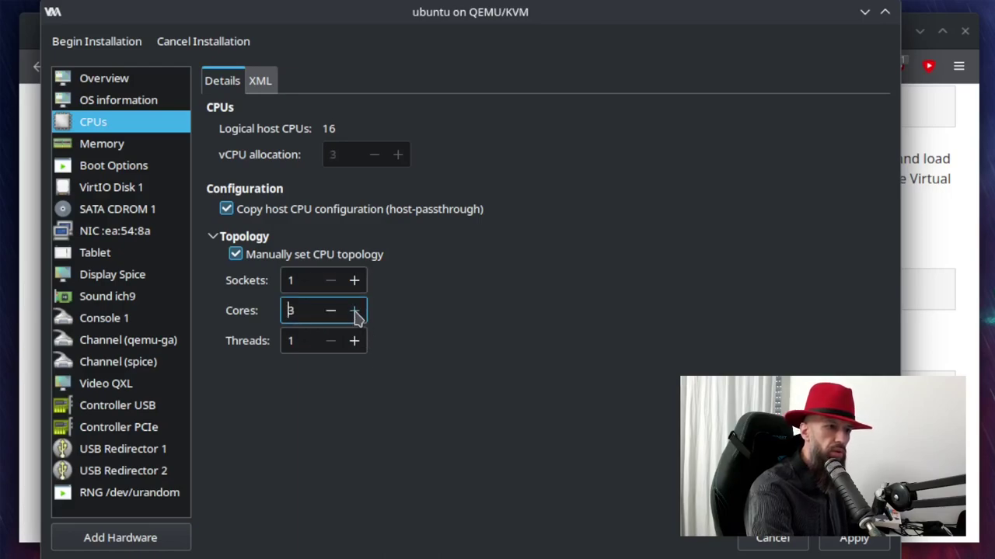
pyautogui.click(331, 311)
pyautogui.click(331, 312)
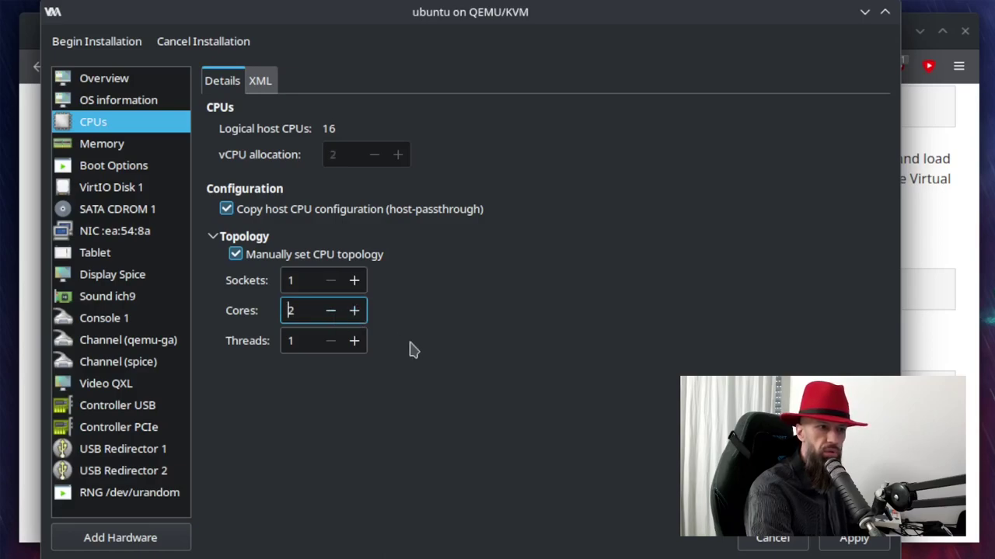
pyautogui.click(354, 343)
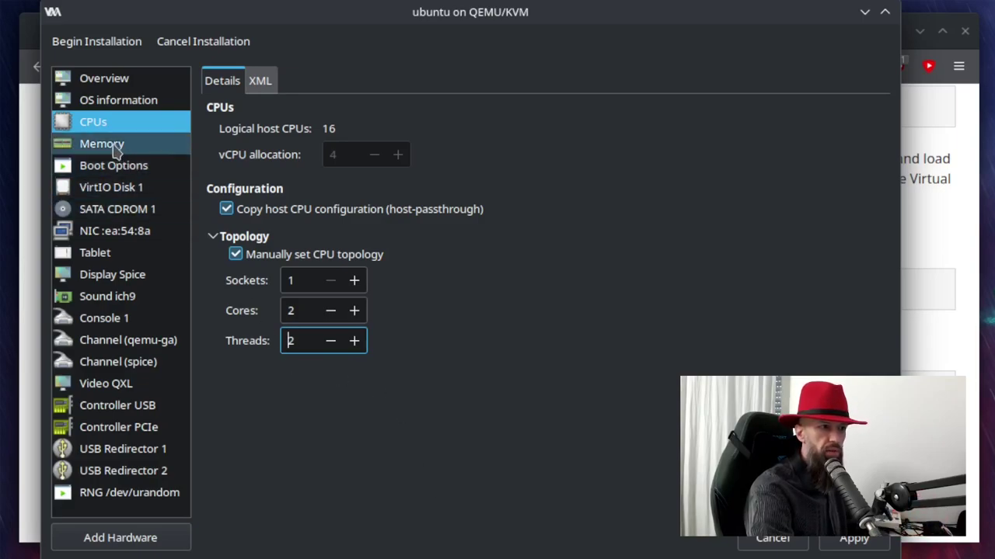
pyautogui.click(84, 145)
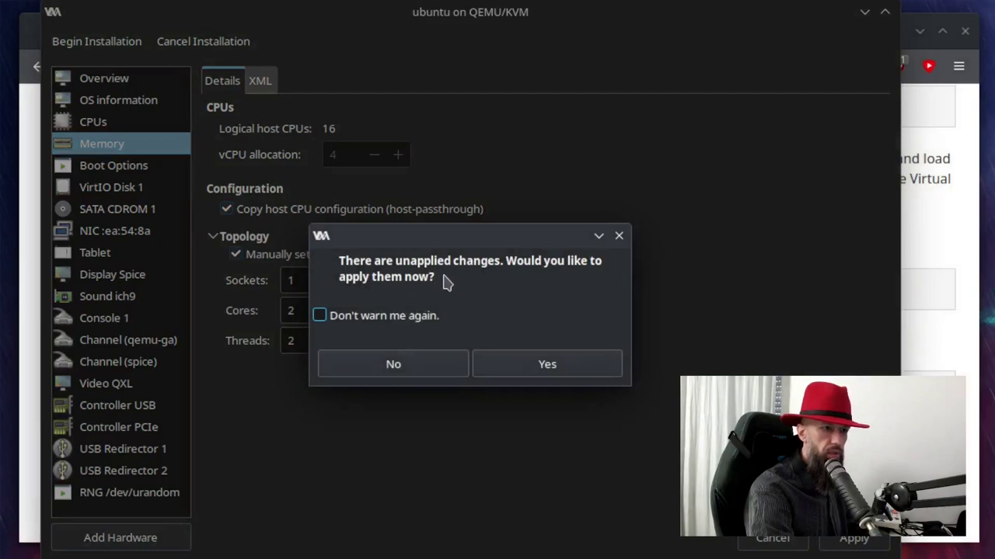
pyautogui.click(544, 365)
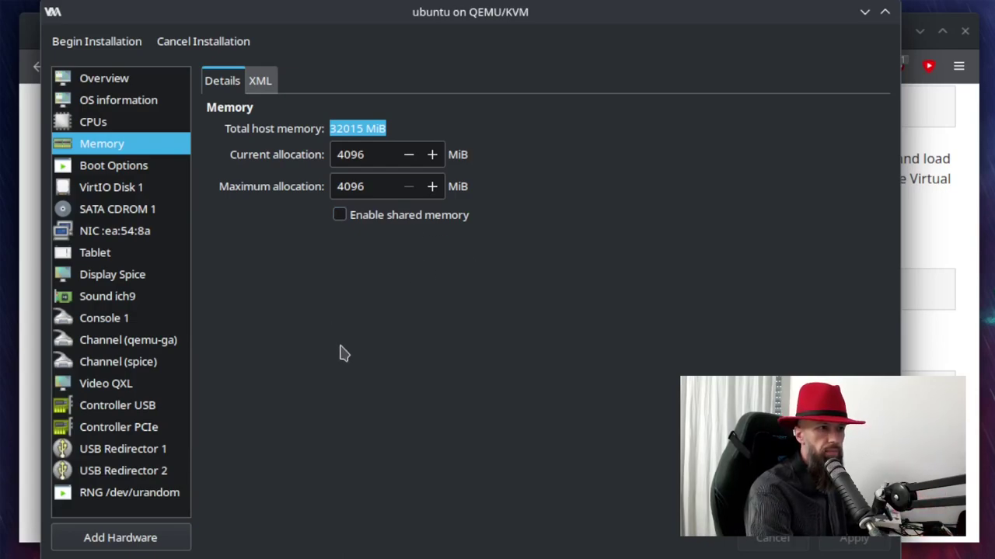
# Step: Review the VM's boot options, VirtIO disk, SATA CD-ROM and network interface, including the available network device models
pyautogui.click(115, 168)
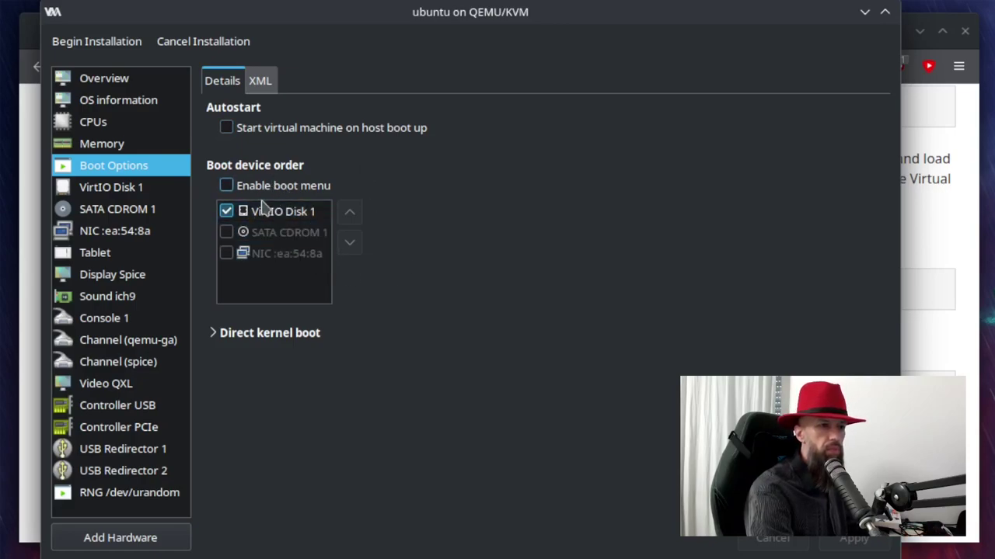
pyautogui.click(137, 190)
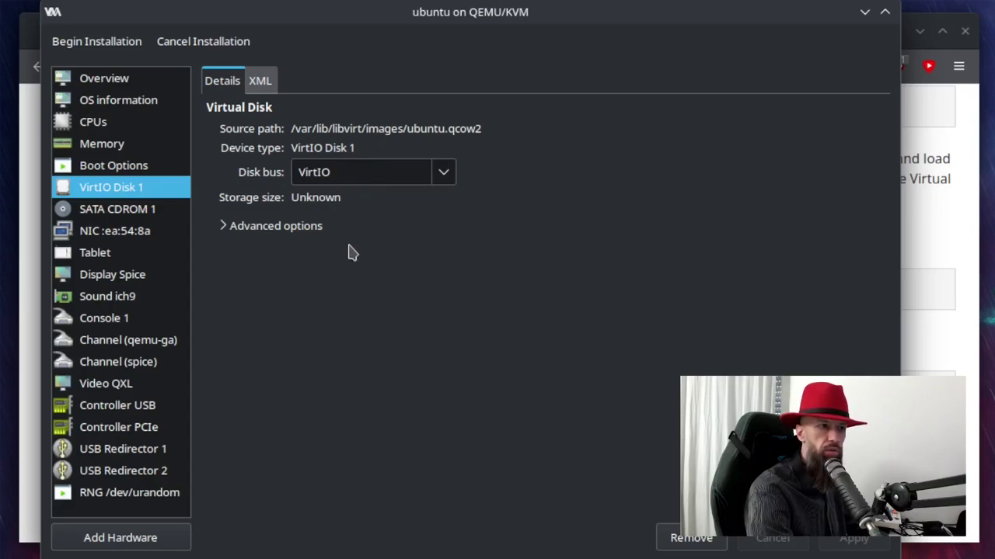
pyautogui.click(116, 211)
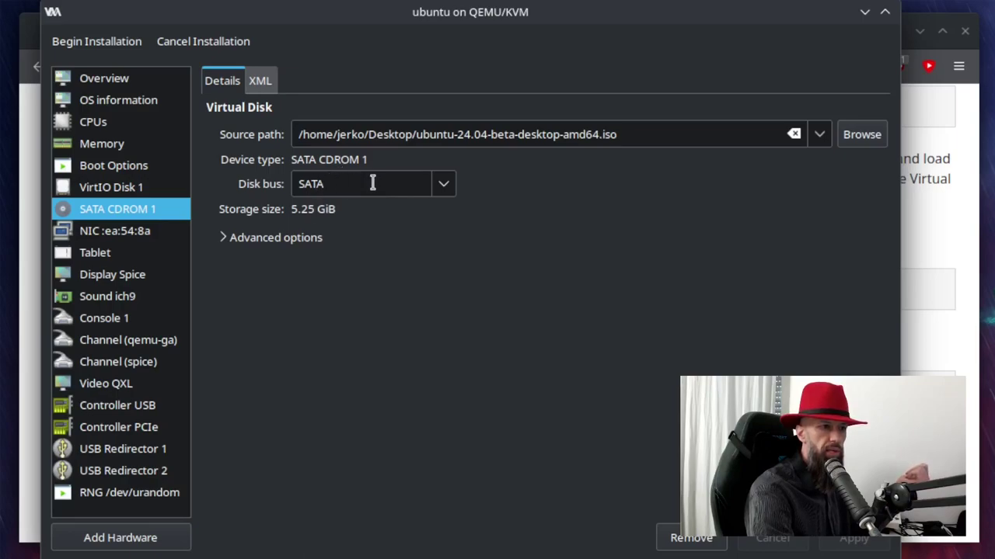
pyautogui.click(131, 233)
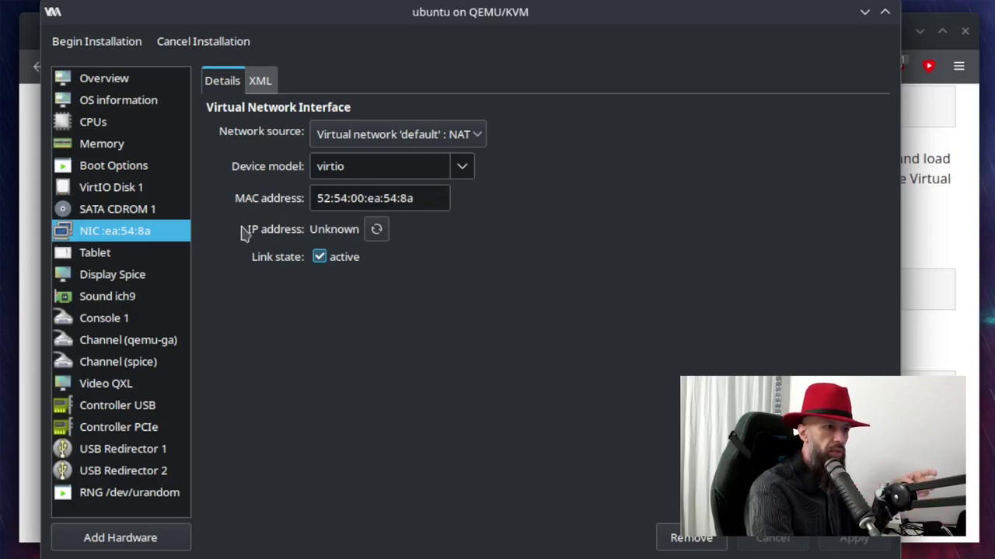
pyautogui.click(463, 168)
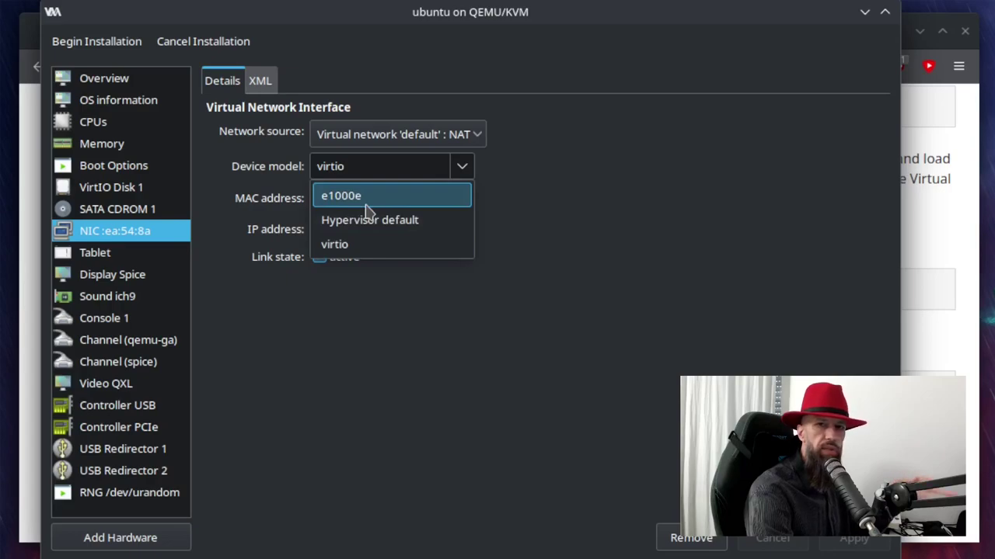
pyautogui.click(350, 322)
# Step: Review the VM's tablet, Spice display and sound device settings, including the available sound models
pyautogui.click(116, 260)
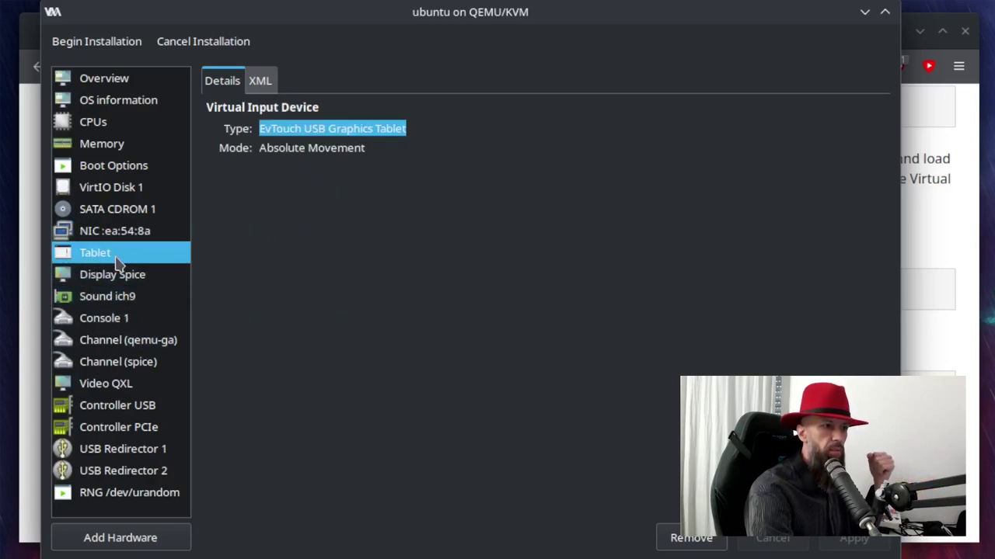
pyautogui.click(136, 278)
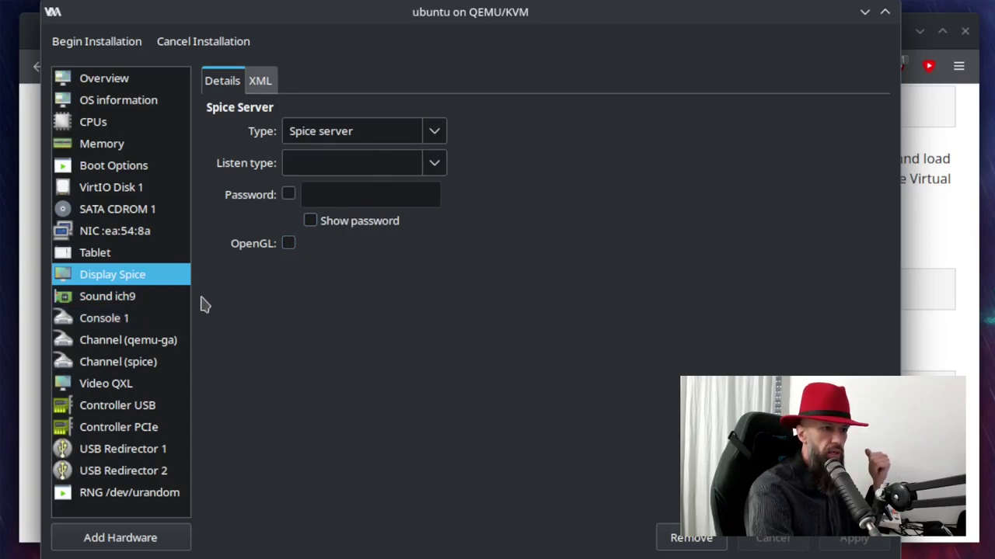
pyautogui.click(138, 300)
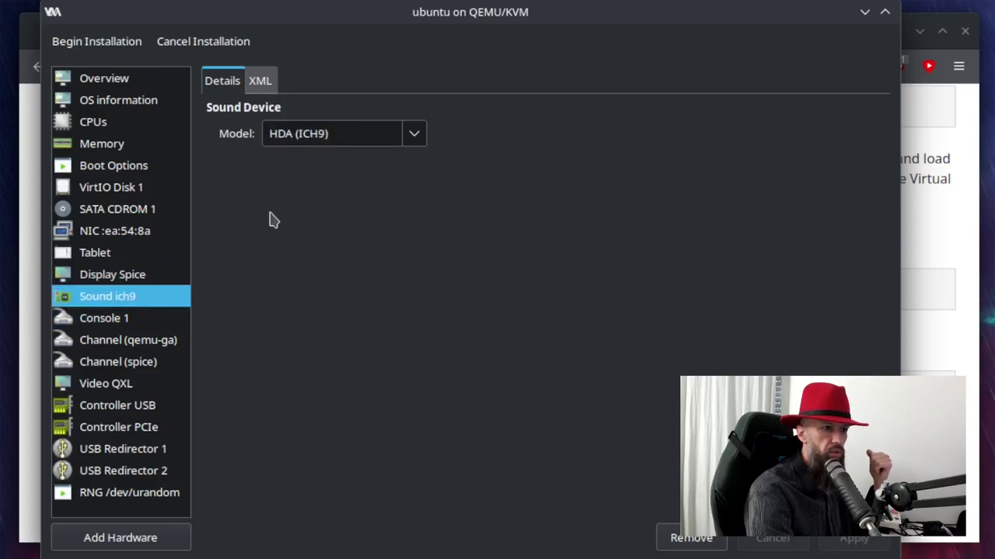
pyautogui.click(415, 136)
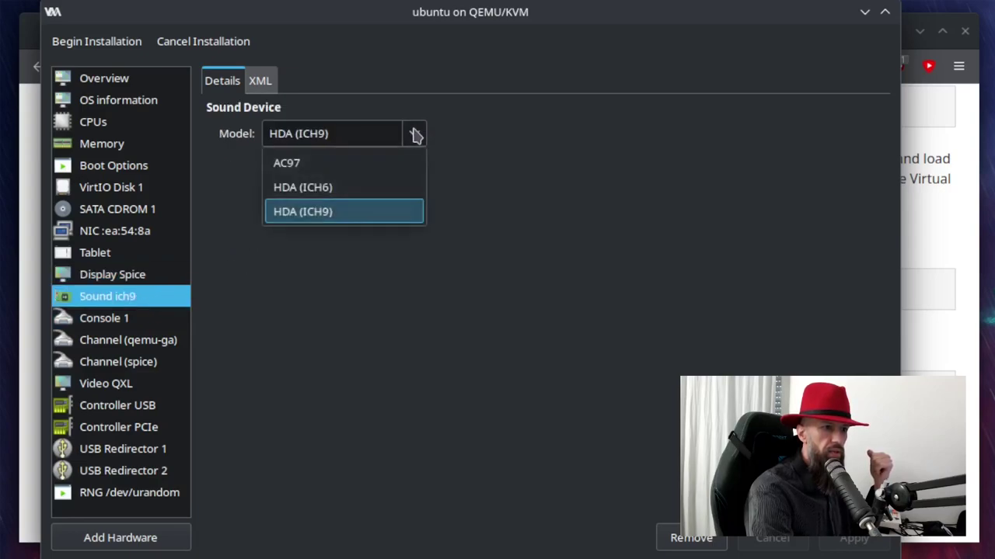
pyautogui.click(484, 146)
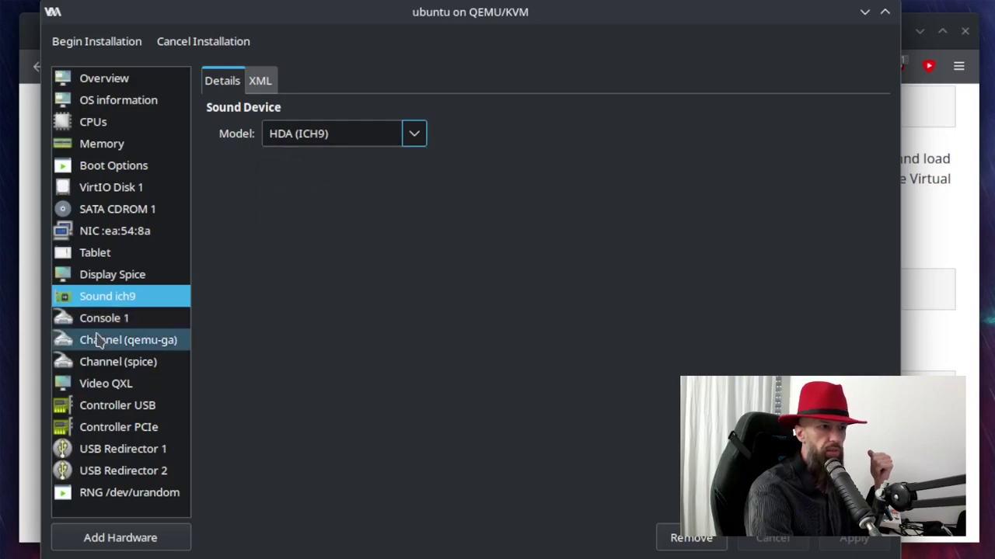
# Step: Review the VM's console, qemu-ga and spice channels, and video device, including the available video models
pyautogui.click(127, 323)
pyautogui.click(129, 347)
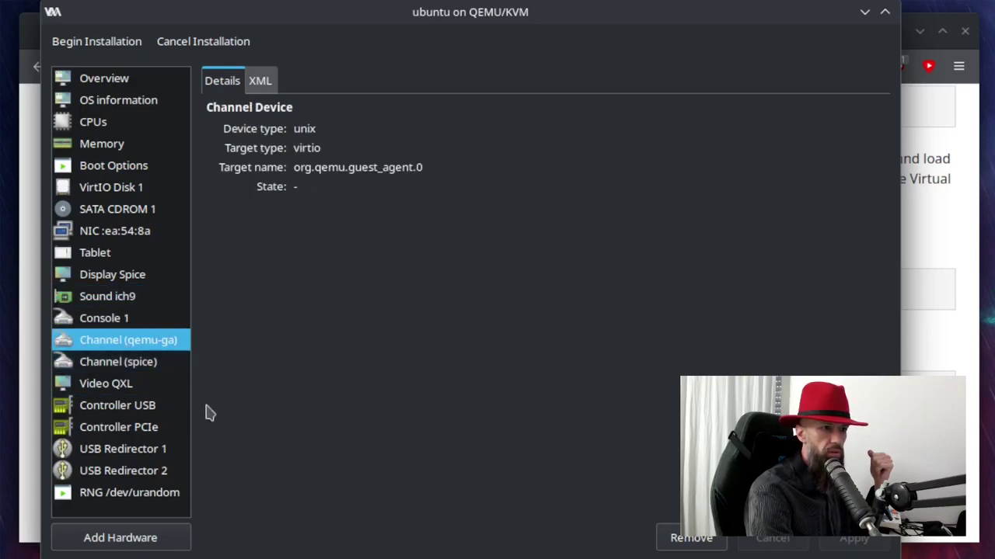
pyautogui.click(149, 362)
pyautogui.click(130, 387)
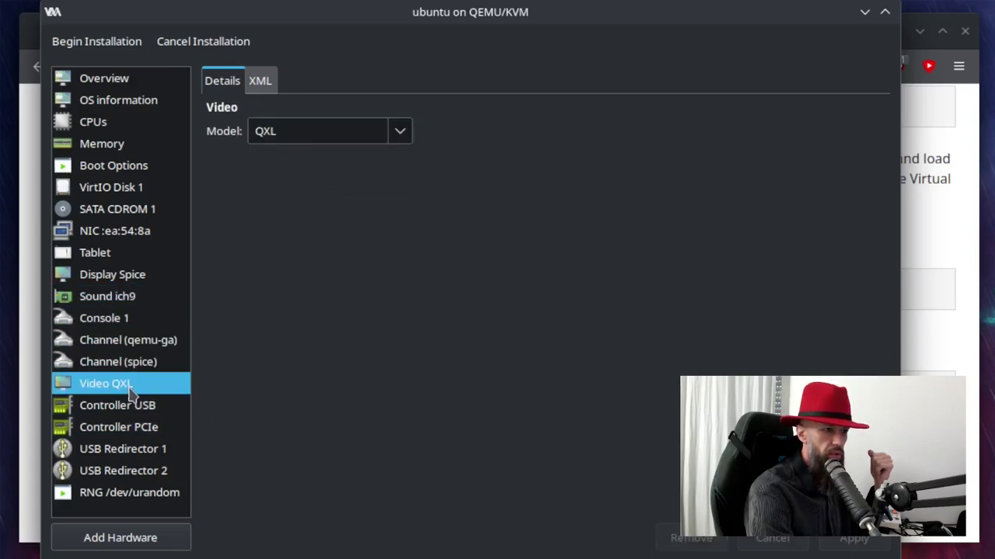
pyautogui.click(399, 133)
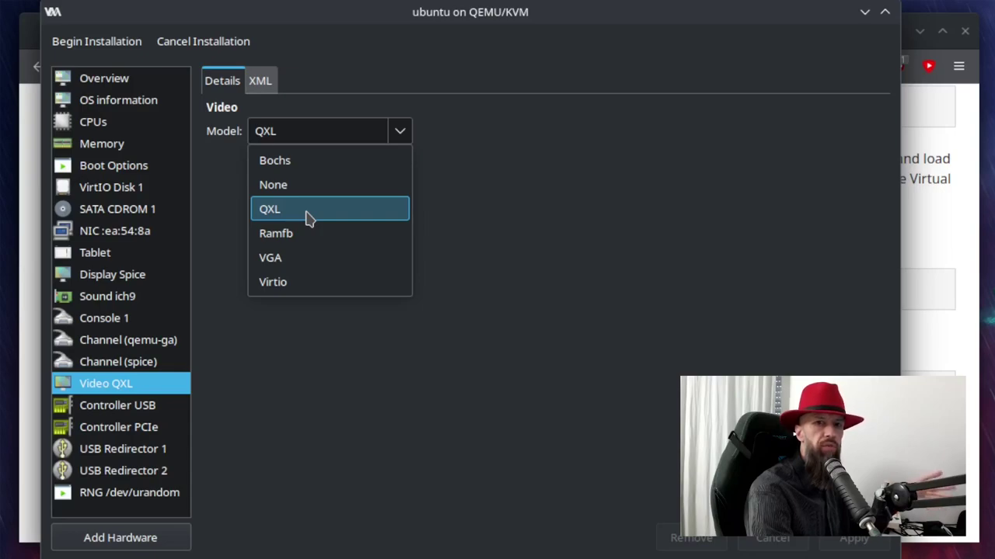
pyautogui.click(448, 197)
# Step: Review the VM's USB and PCIe controllers and both USB redirectors
pyautogui.click(153, 404)
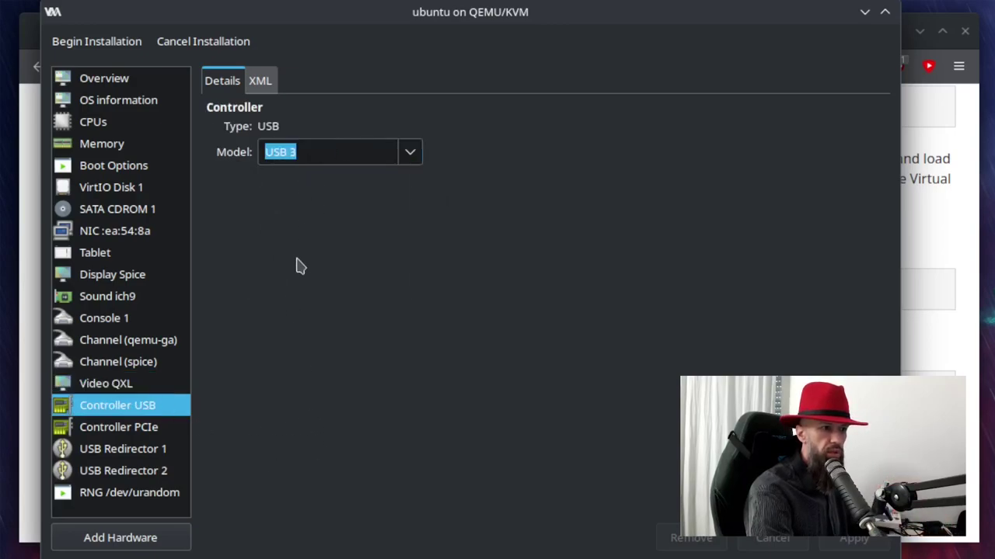
pyautogui.click(143, 429)
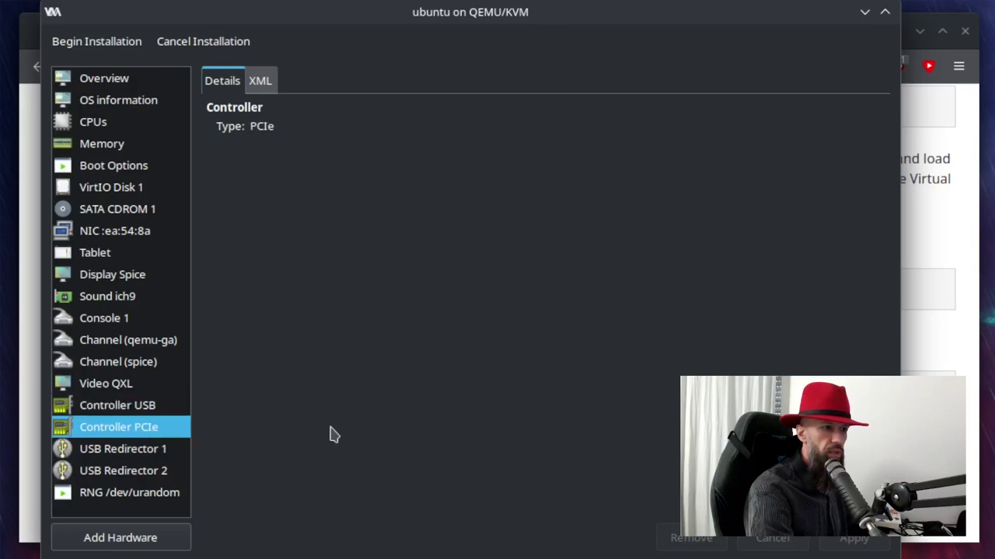
pyautogui.click(105, 449)
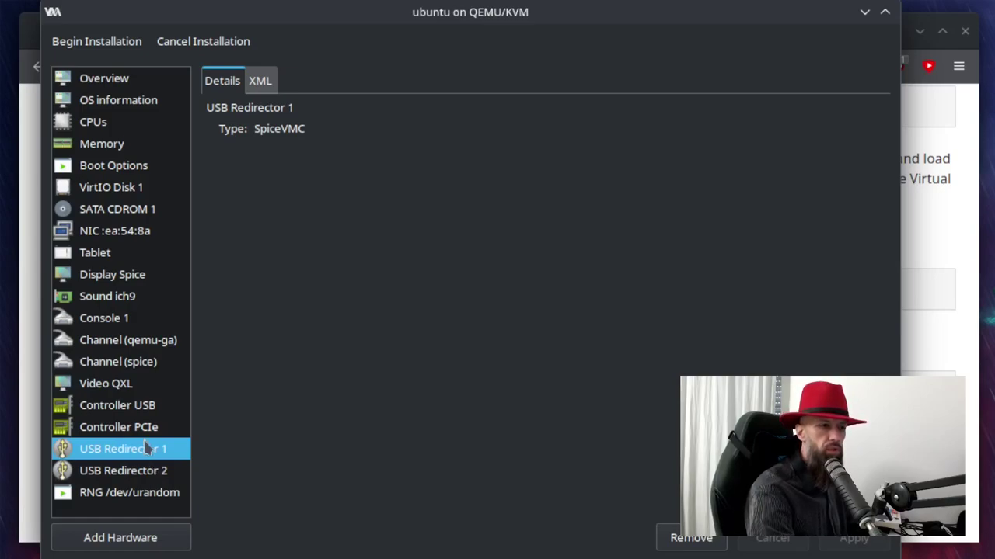
pyautogui.click(126, 474)
pyautogui.click(126, 454)
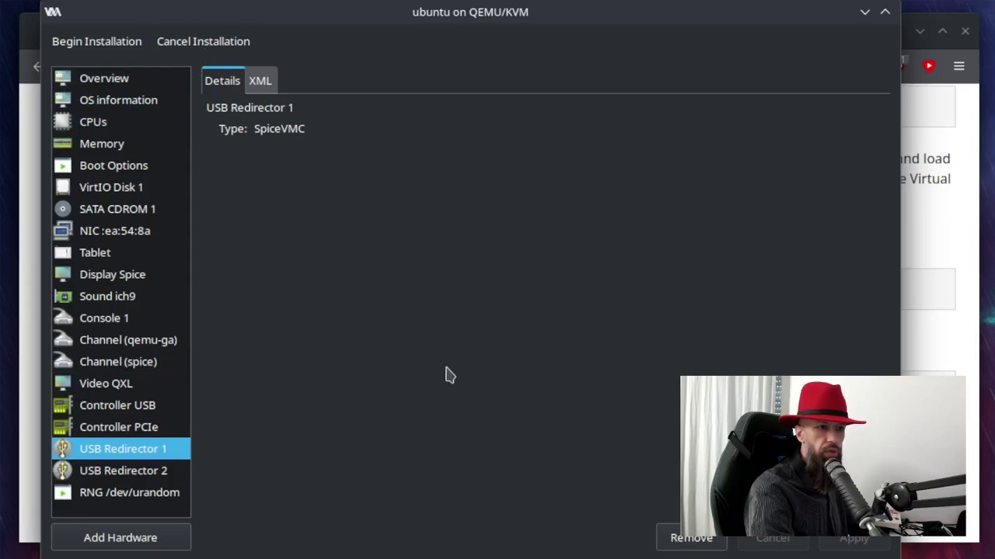
# Step: Begin the installation and boot the virtual machine with the Try or Install Ubuntu entry
pyautogui.click(69, 41)
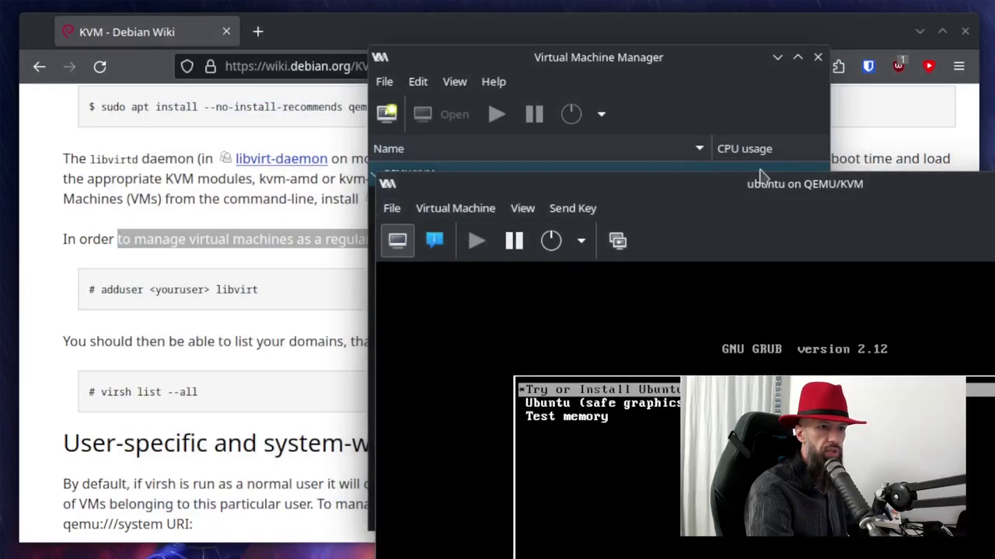
pyautogui.moveTo(717, 183); pyautogui.dragTo(428, 40)
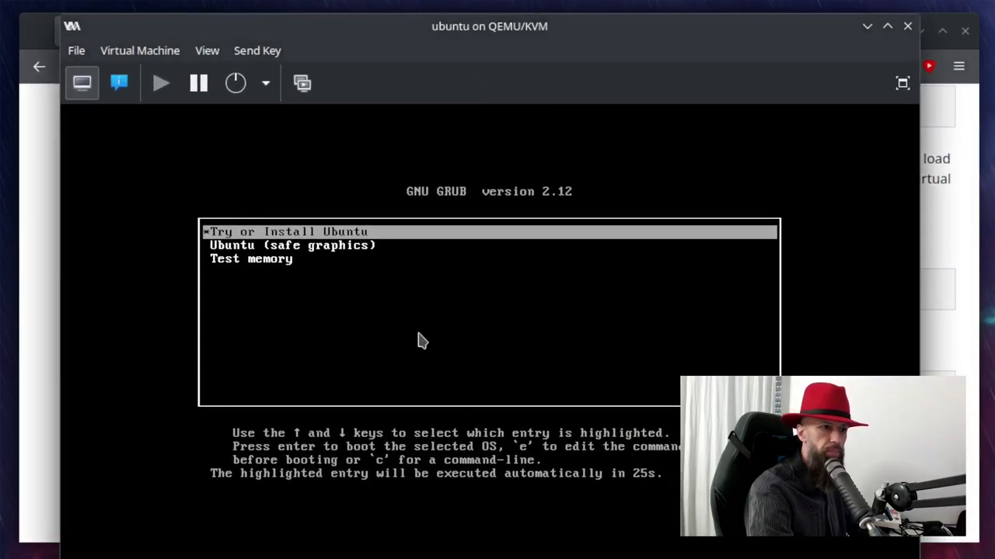
pyautogui.moveTo(430, 27); pyautogui.dragTo(431, 12)
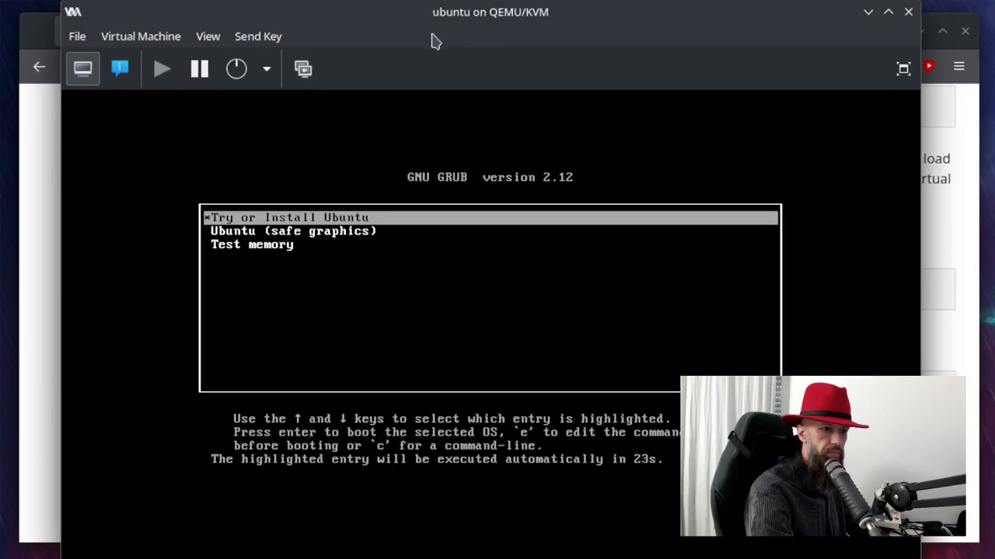
pyautogui.click(450, 116)
pyautogui.press('Return')
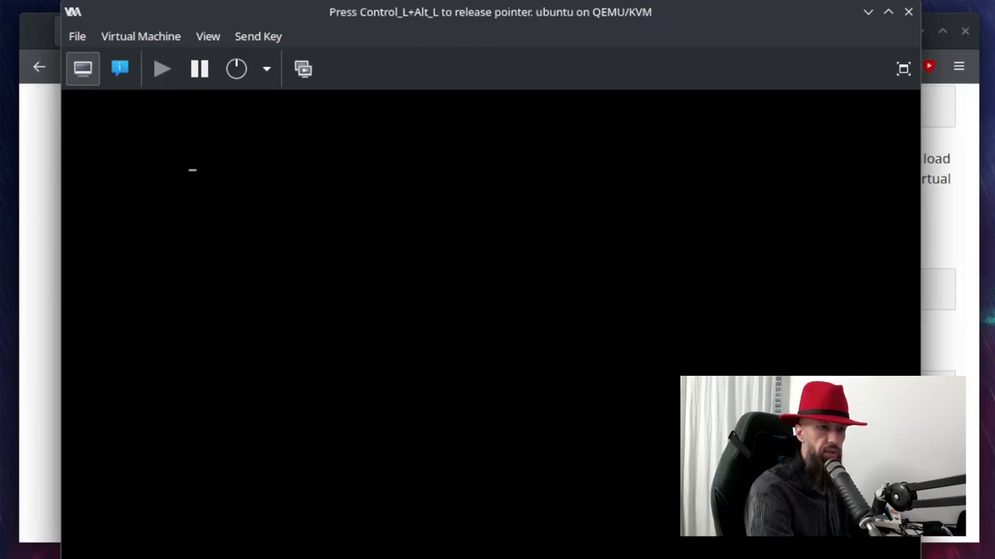